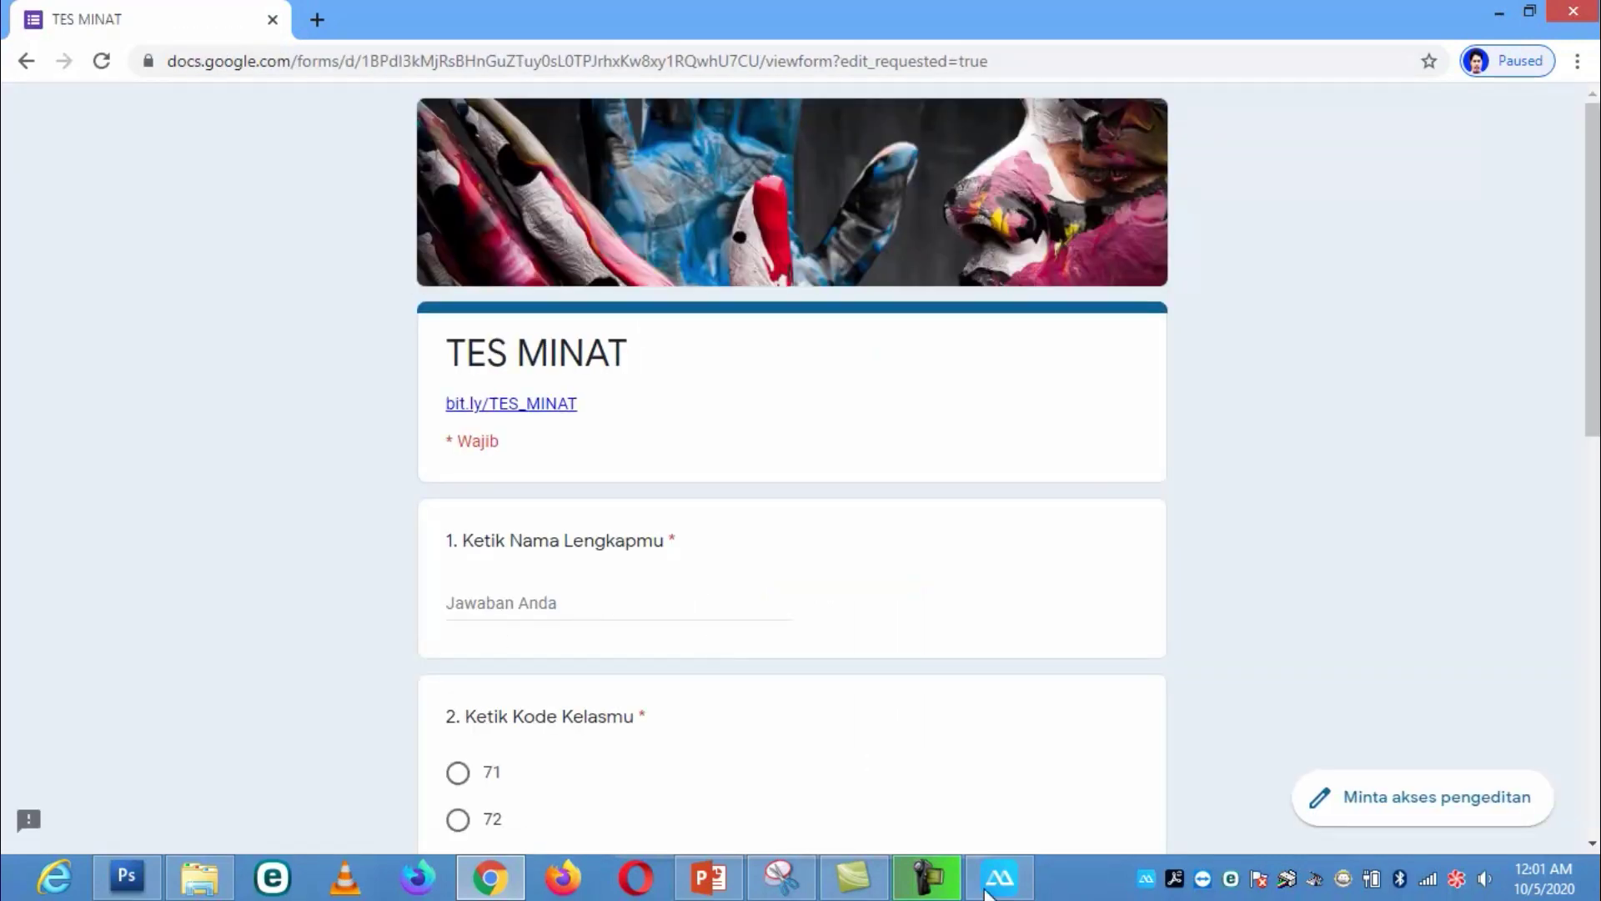
click(1020, 891)
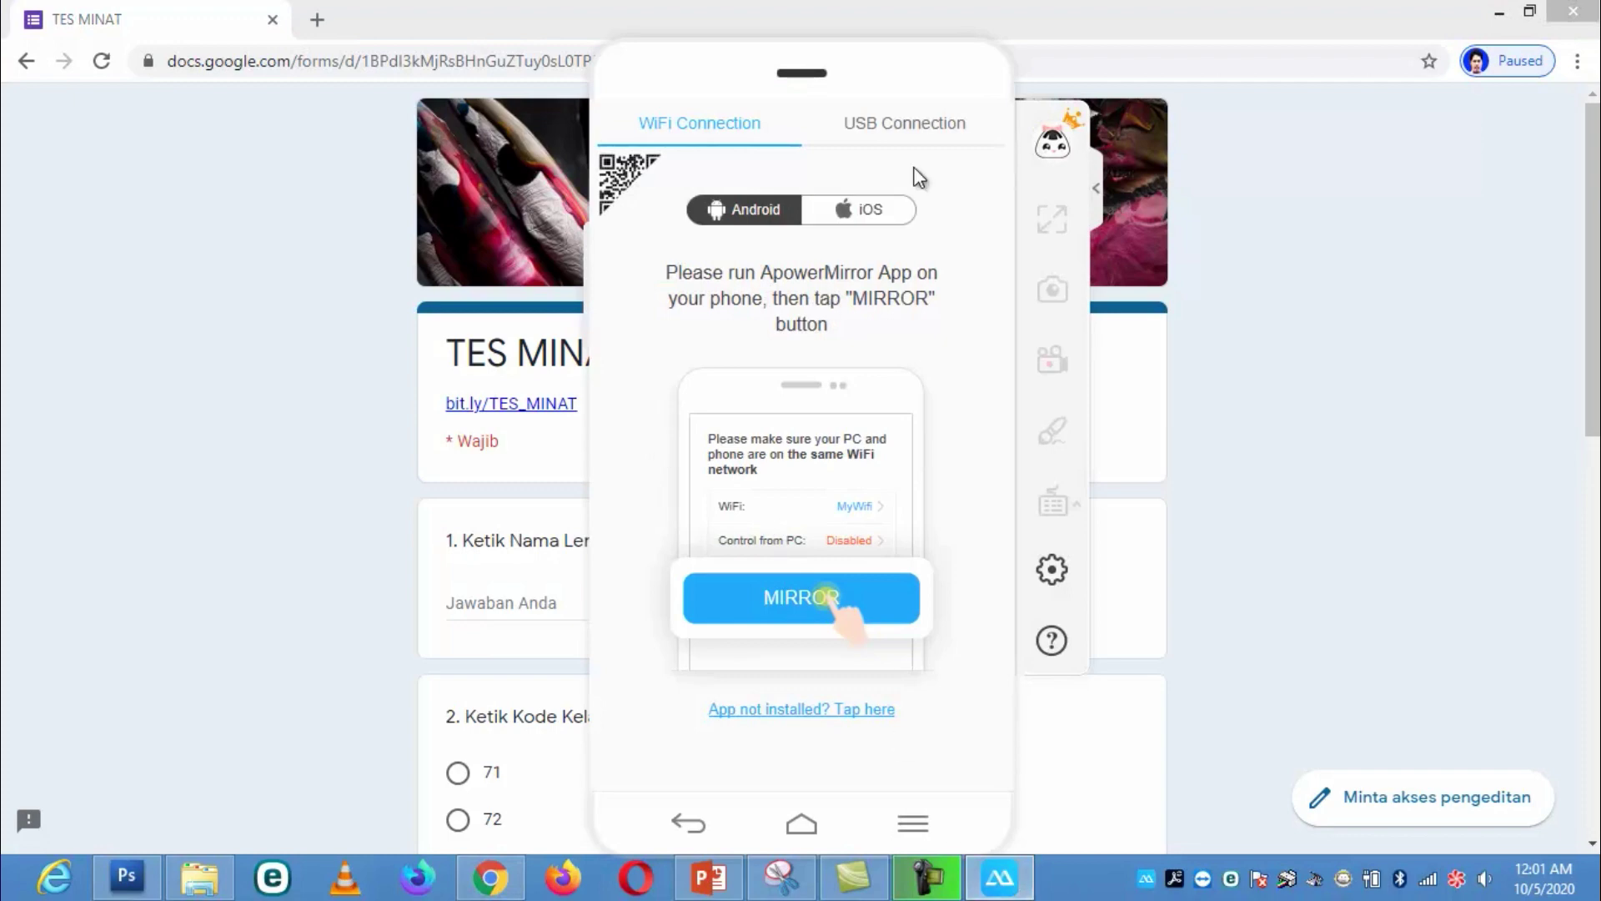
mouse_move(883, 80)
drag(881, 77, 1345, 110)
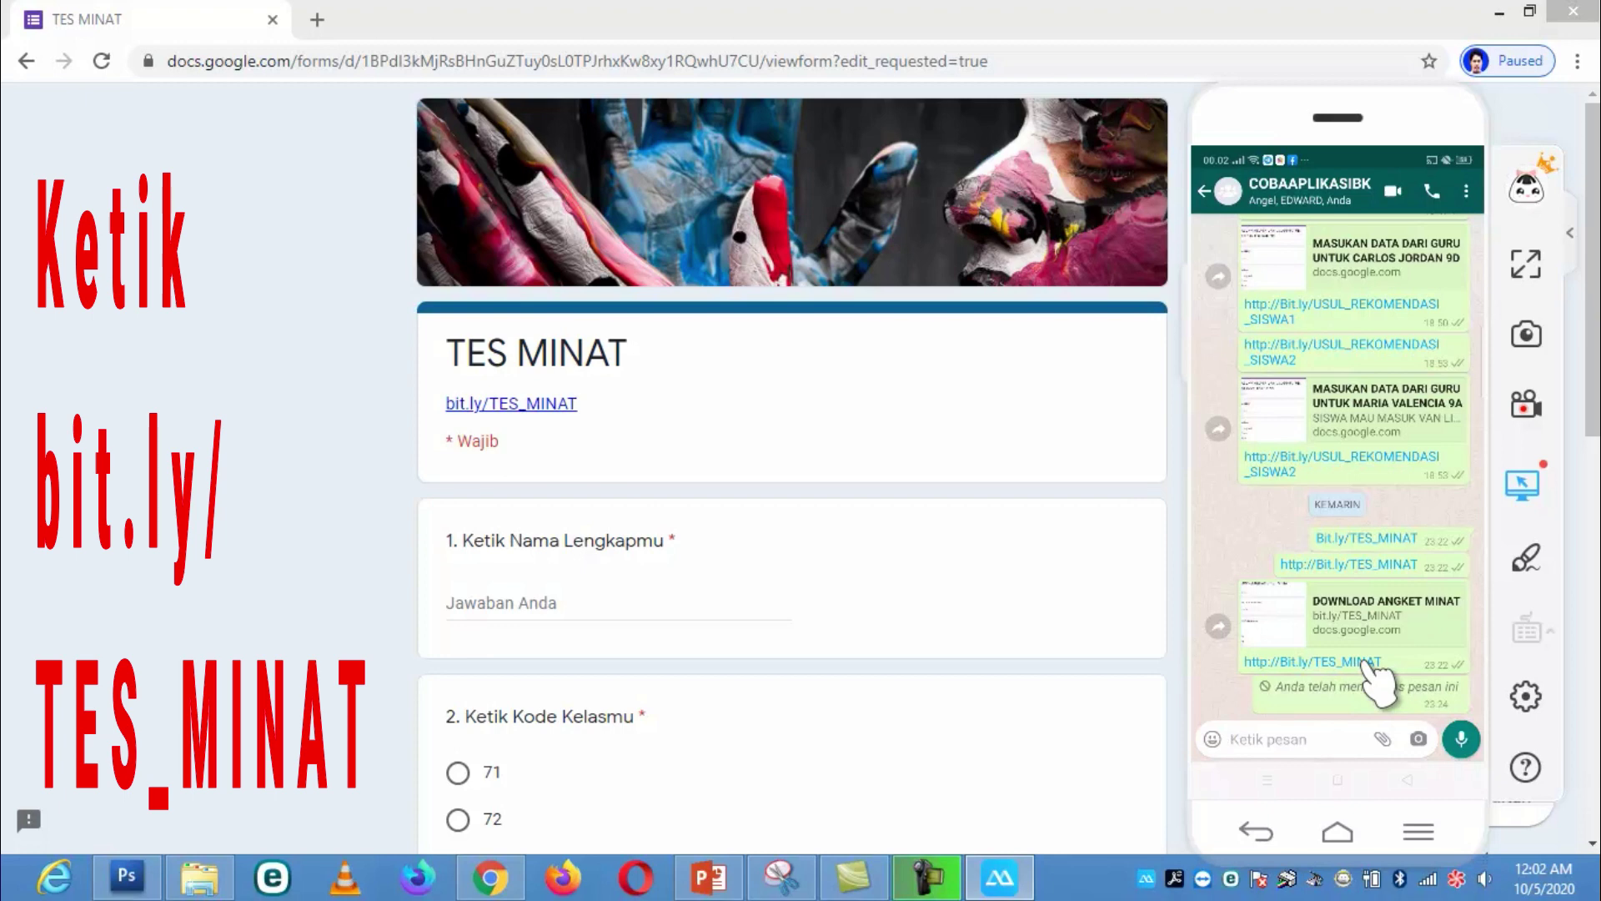
click(1365, 660)
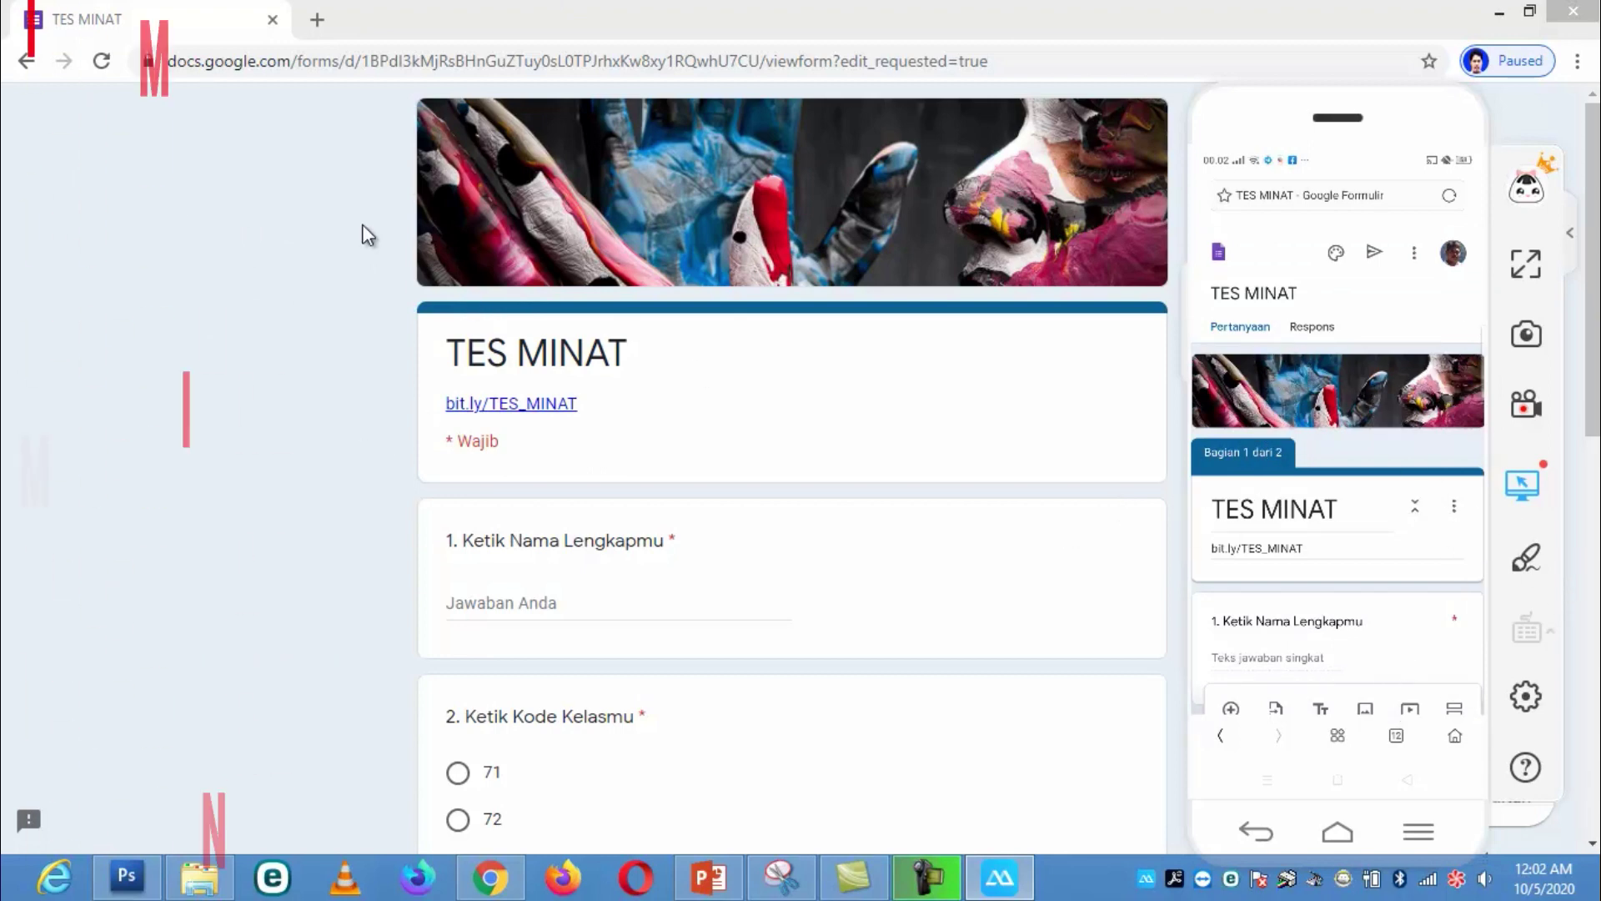
Step: Enter the student's full name in the name question
click(542, 602)
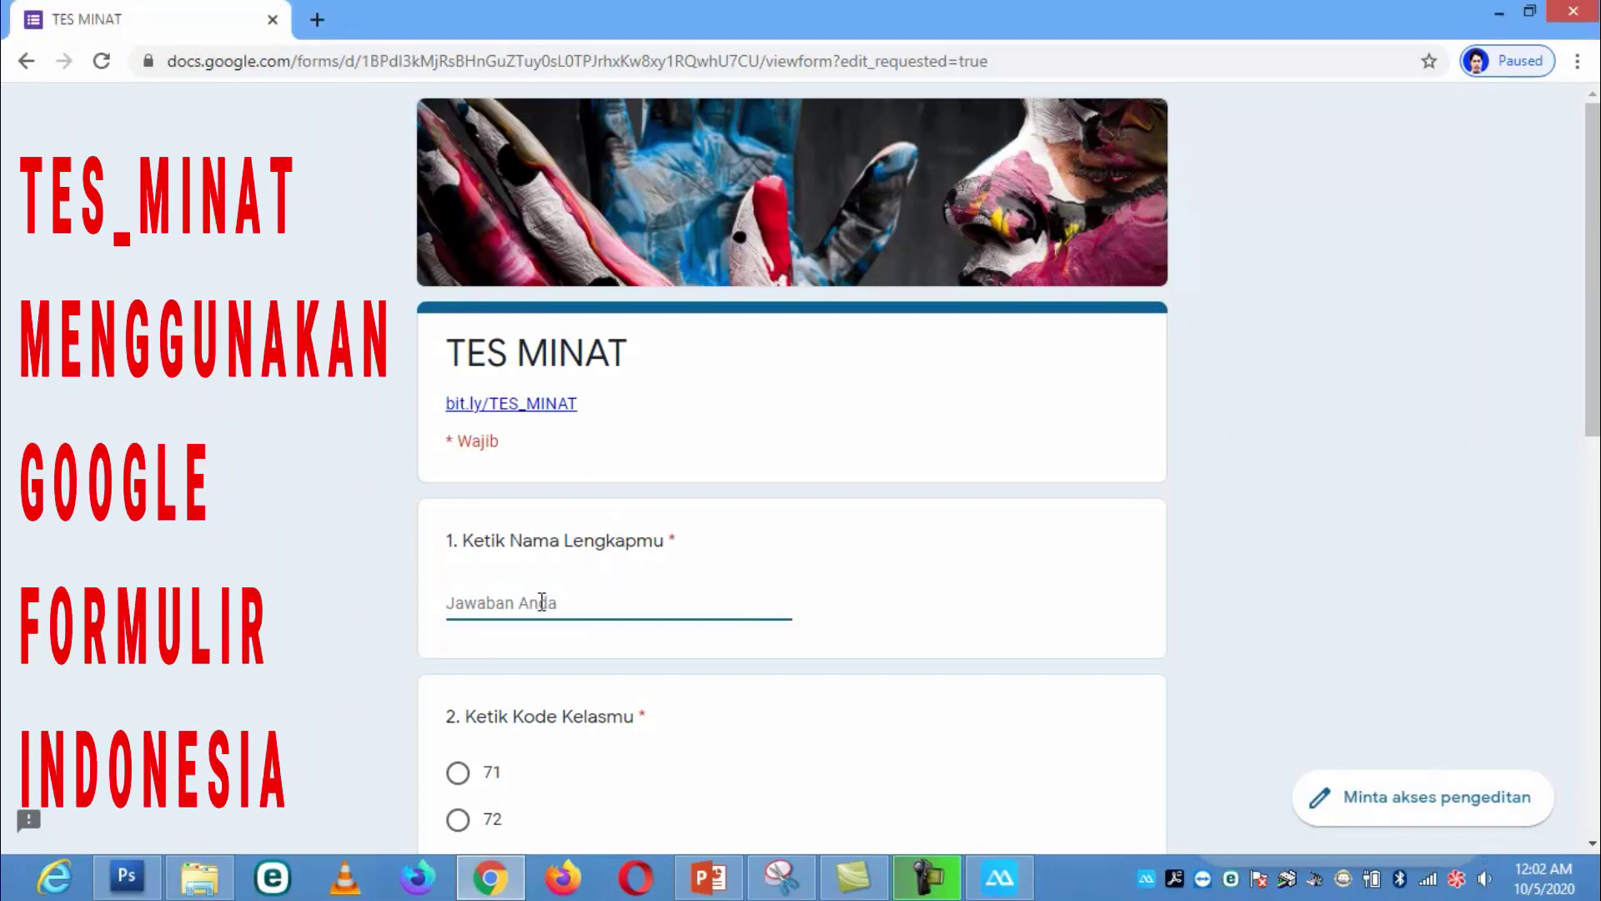
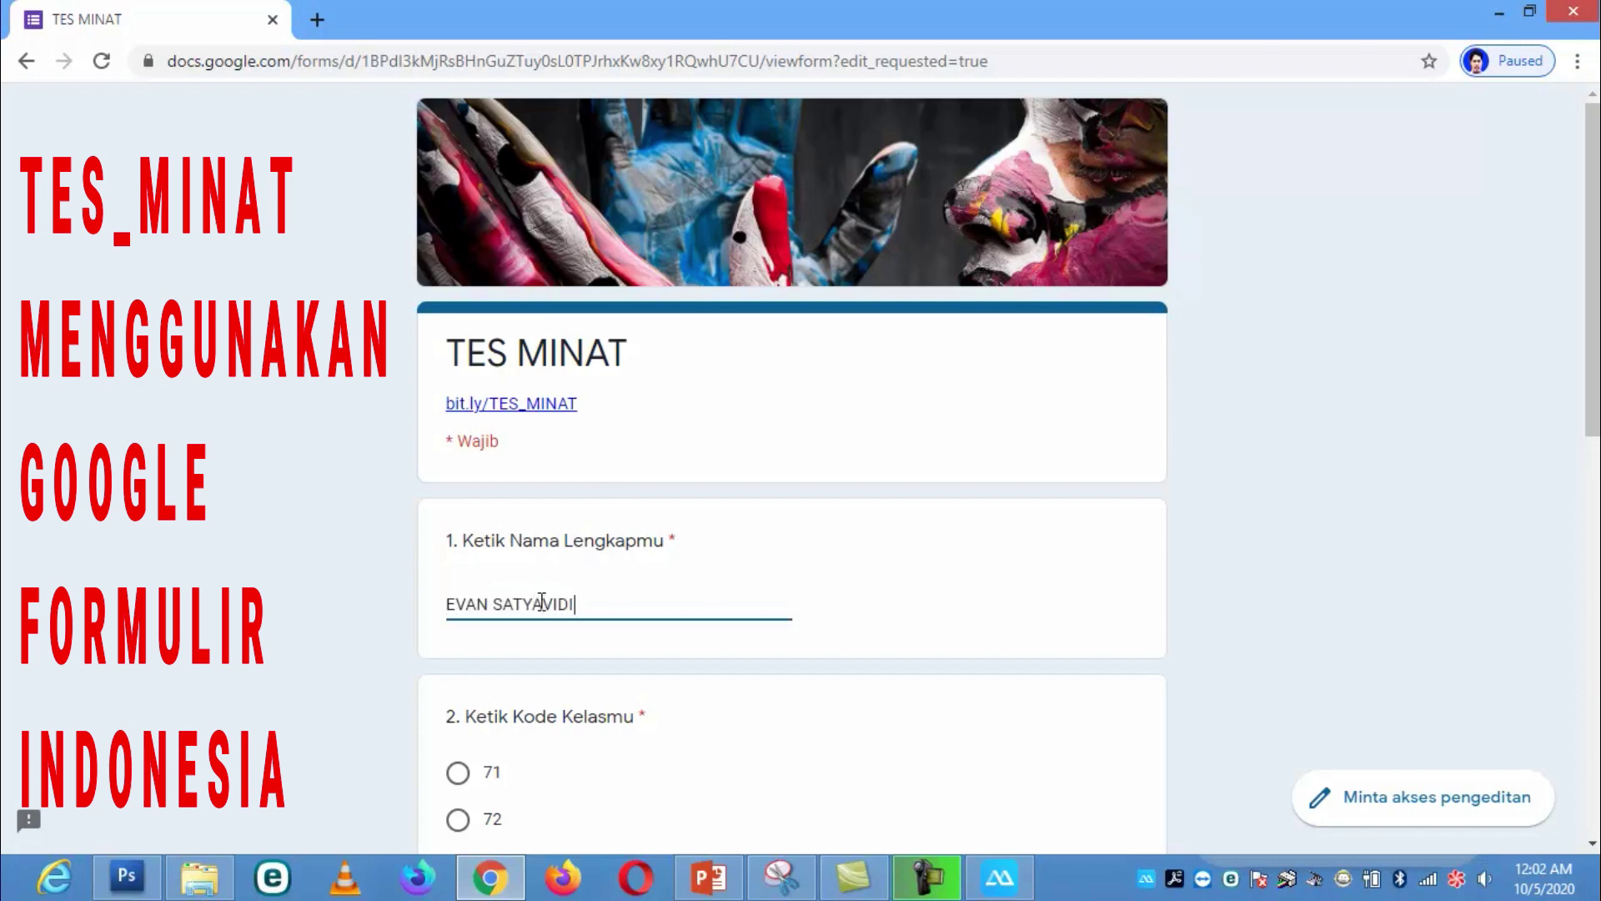
scroll(547, 661, down, 7)
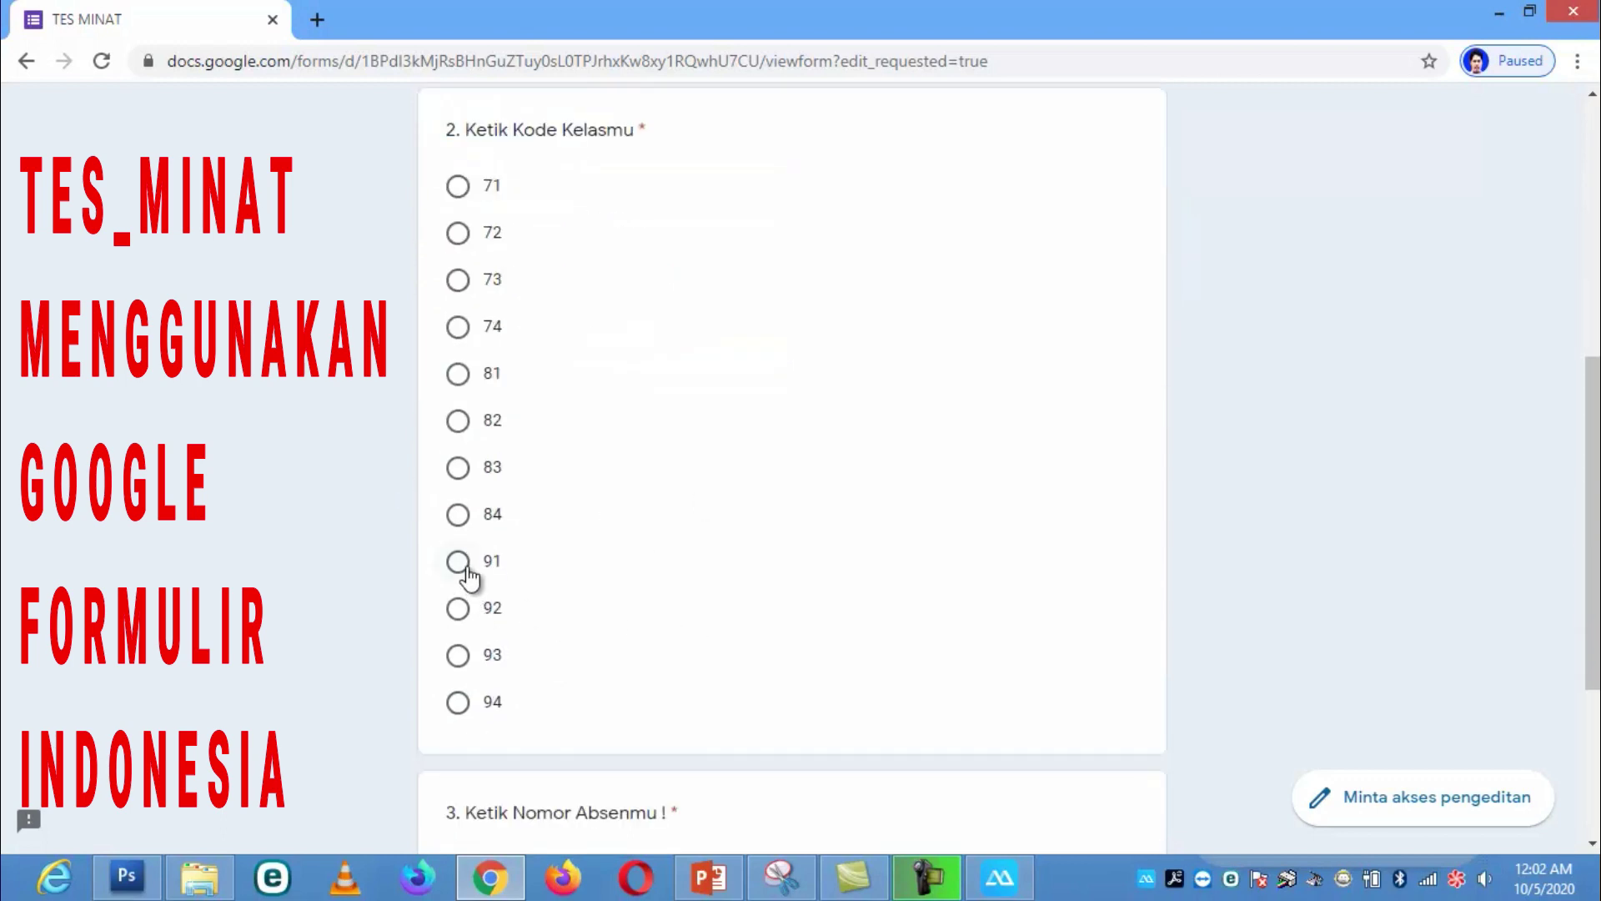
Step: Choose class code 91 and attendance number 1, then go to the next page
click(503, 572)
scroll(625, 587, down, 4)
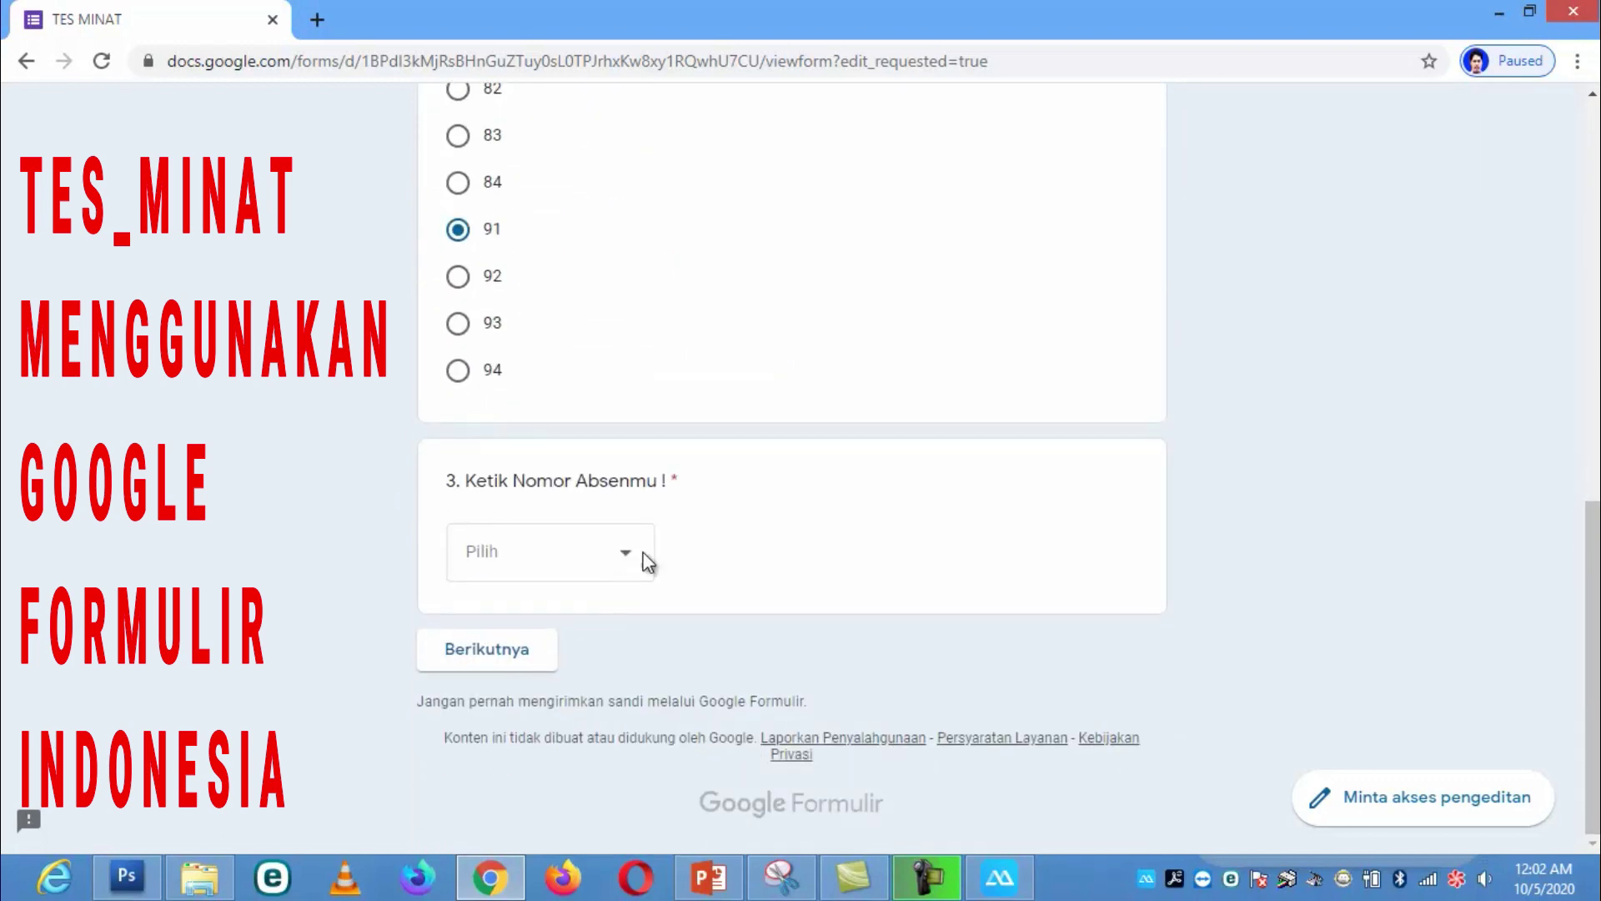
click(624, 557)
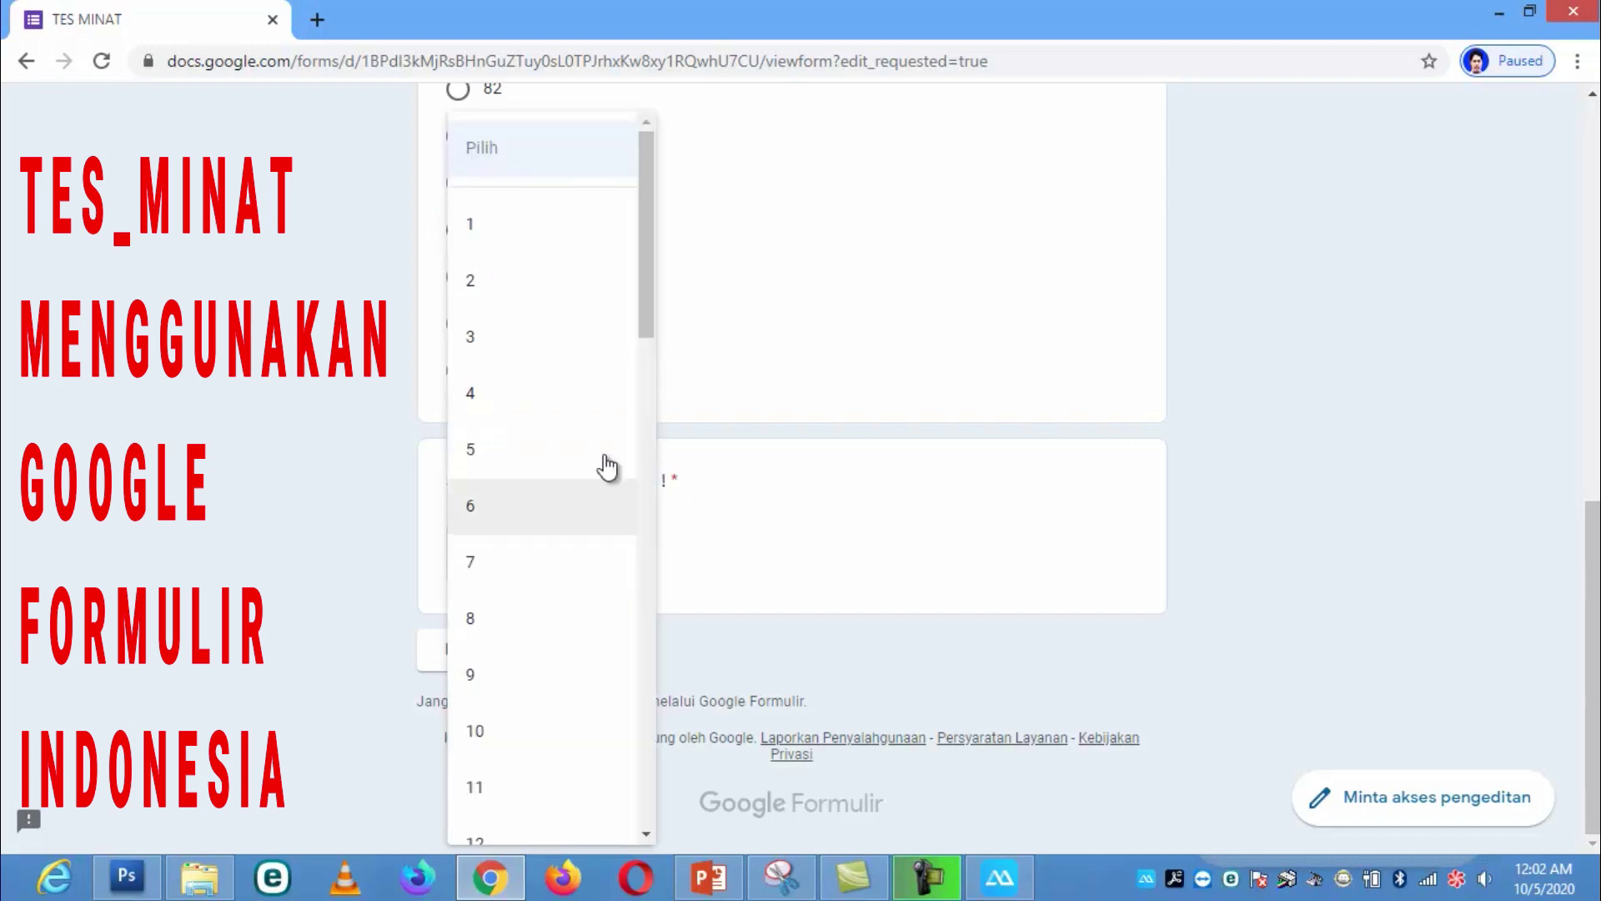
click(497, 241)
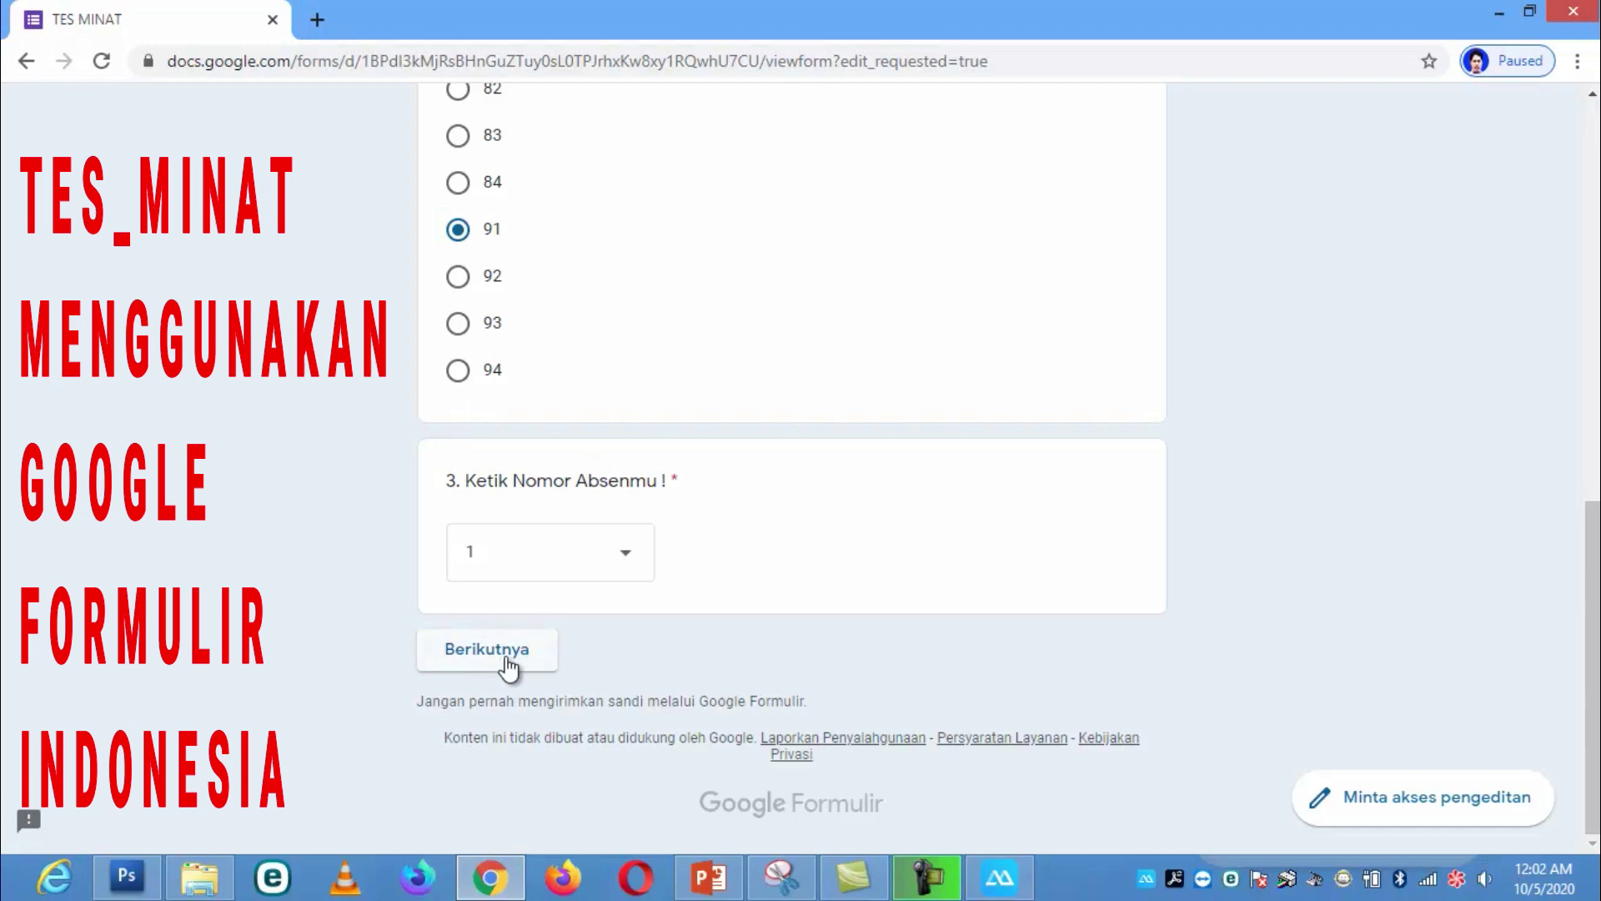
click(509, 667)
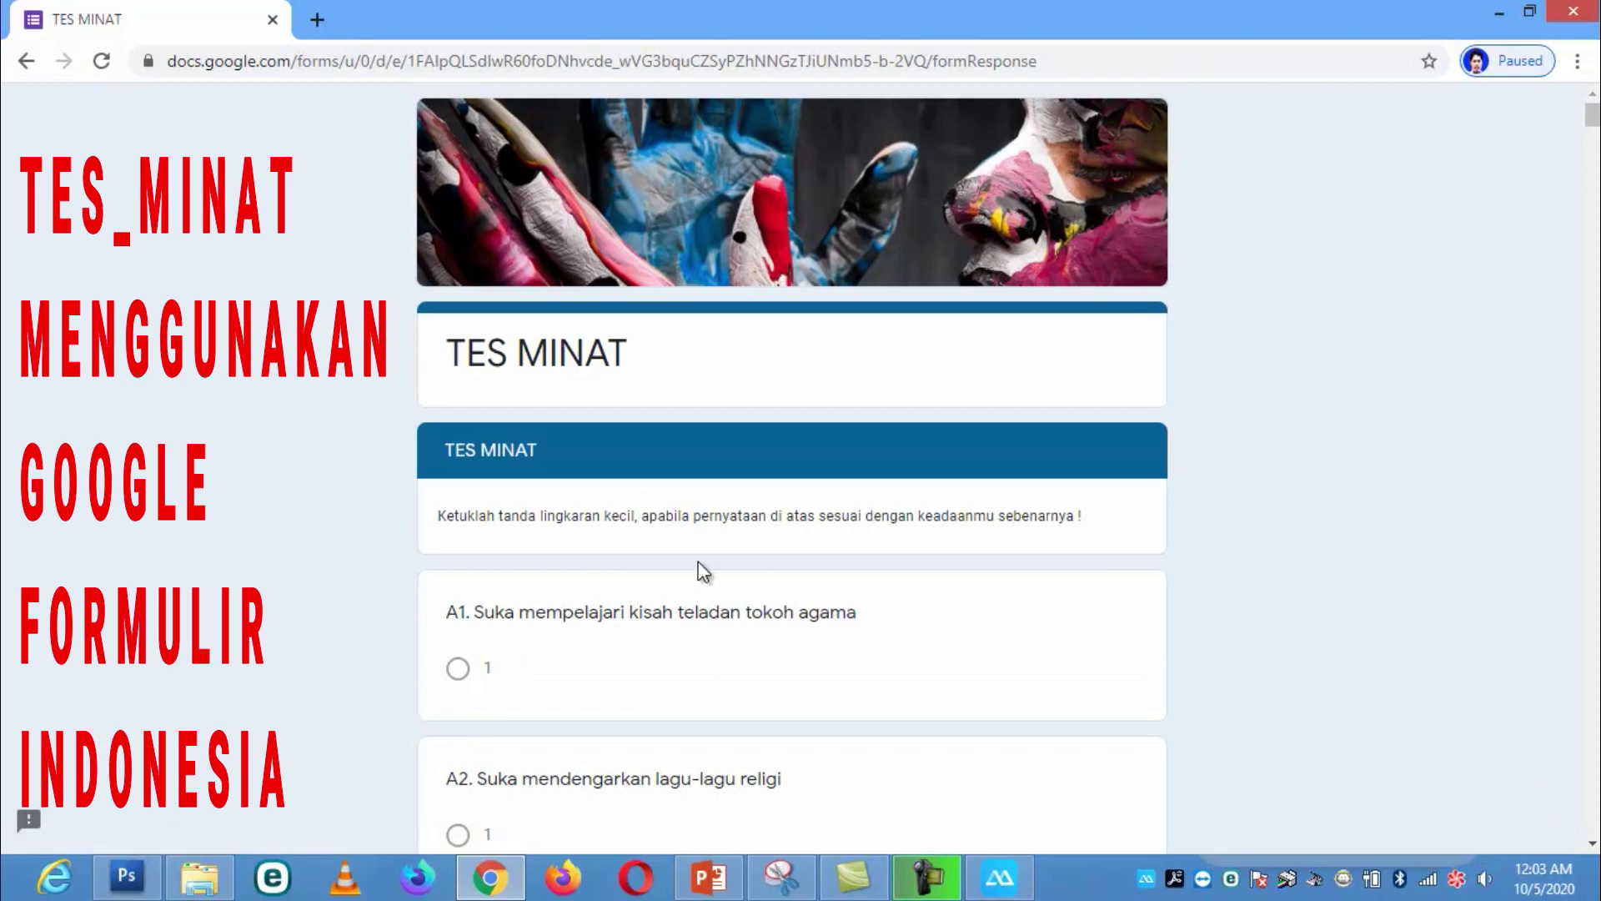
Step: Mark answer 1 for interest statements A1 and D5
scroll(703, 571, down, 5)
scroll(703, 571, up, 4)
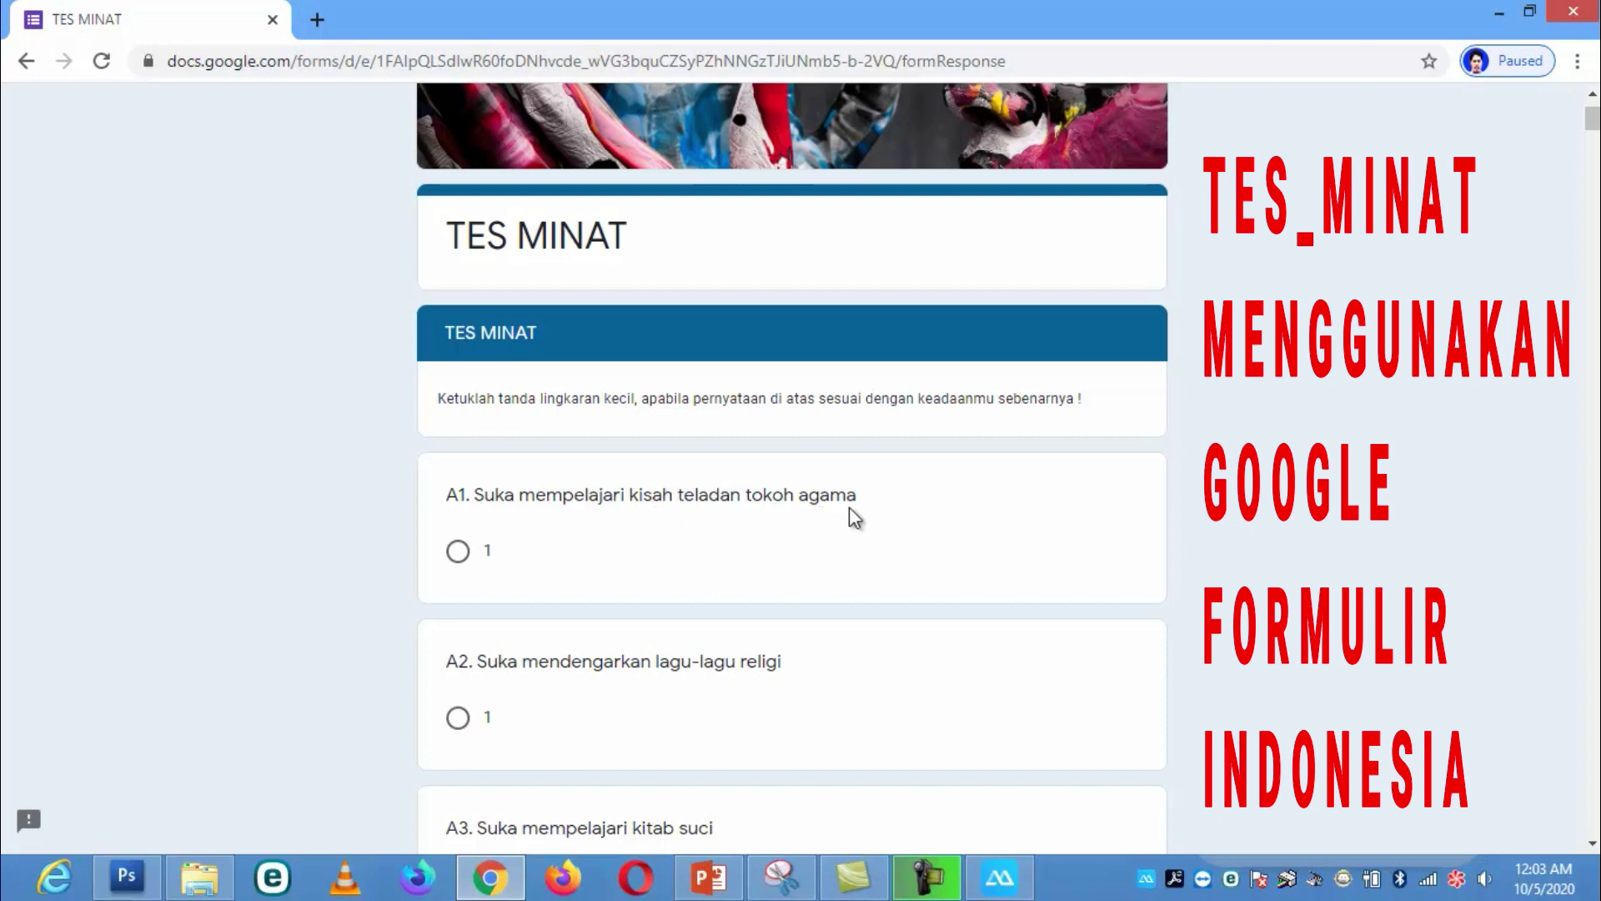
click(458, 551)
scroll(559, 627, down, 3)
scroll(560, 627, down, 1)
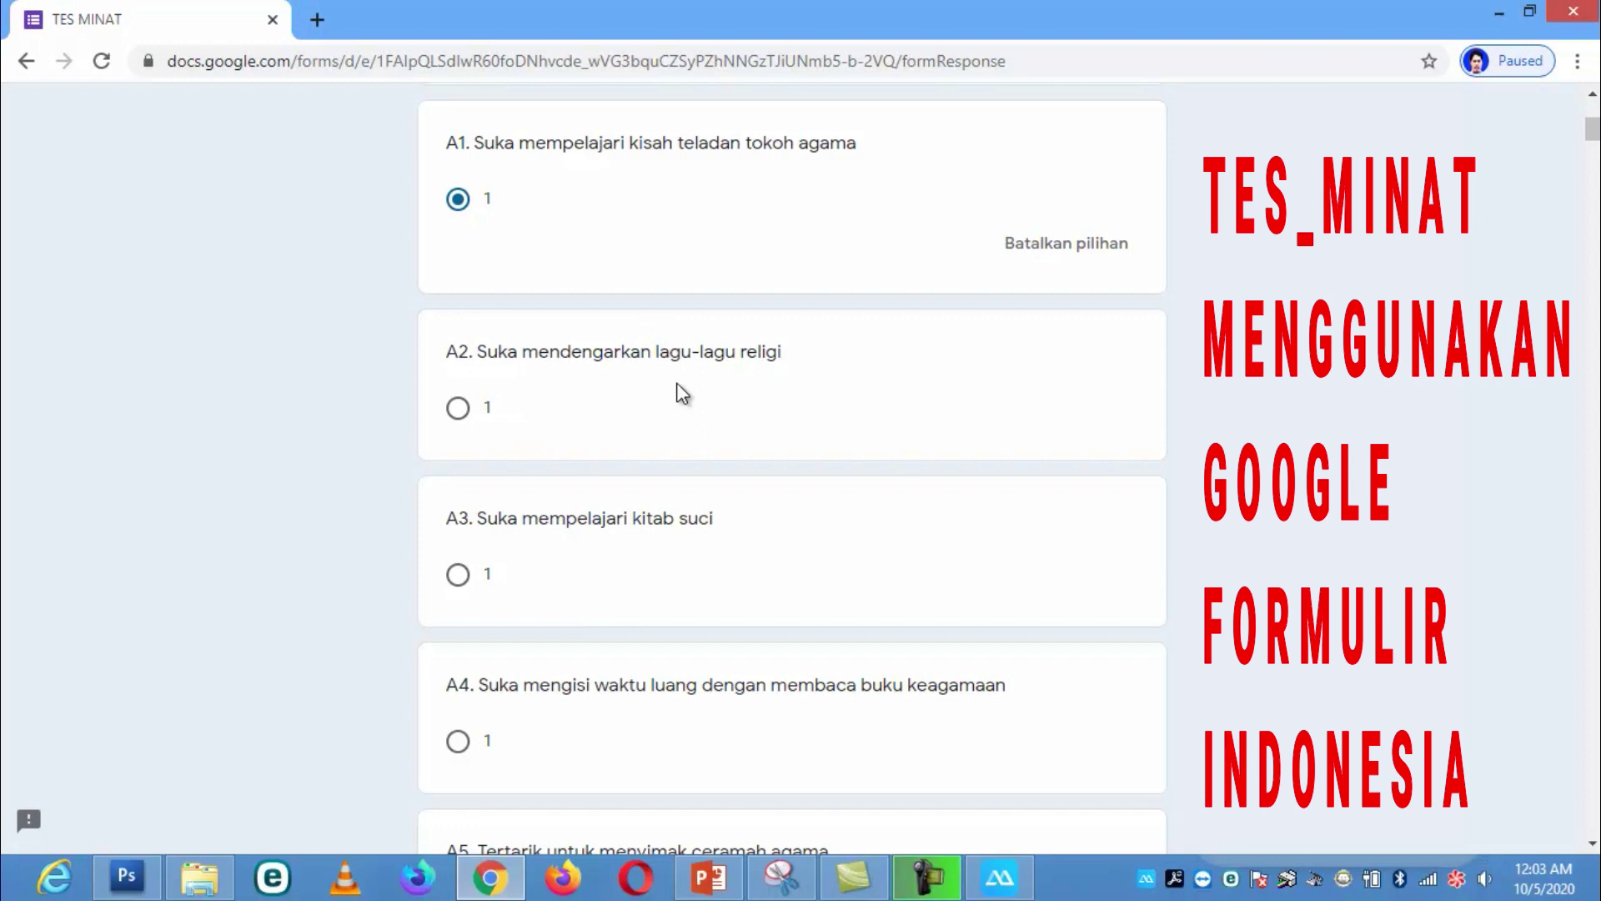
scroll(683, 394, up, 3)
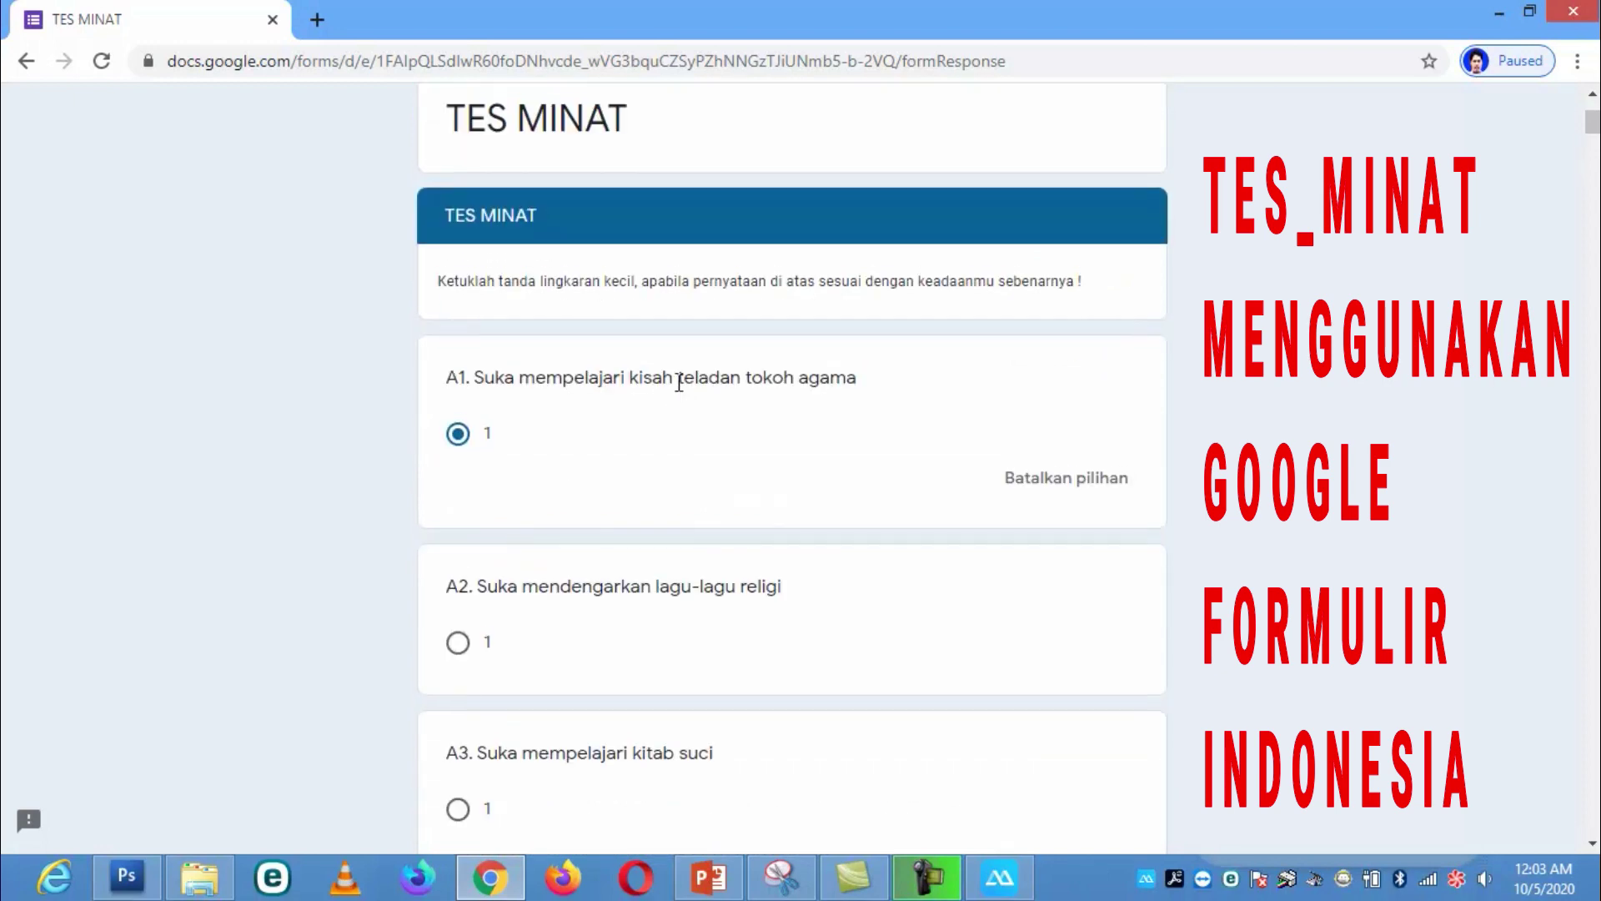
scroll(679, 382, down, 10)
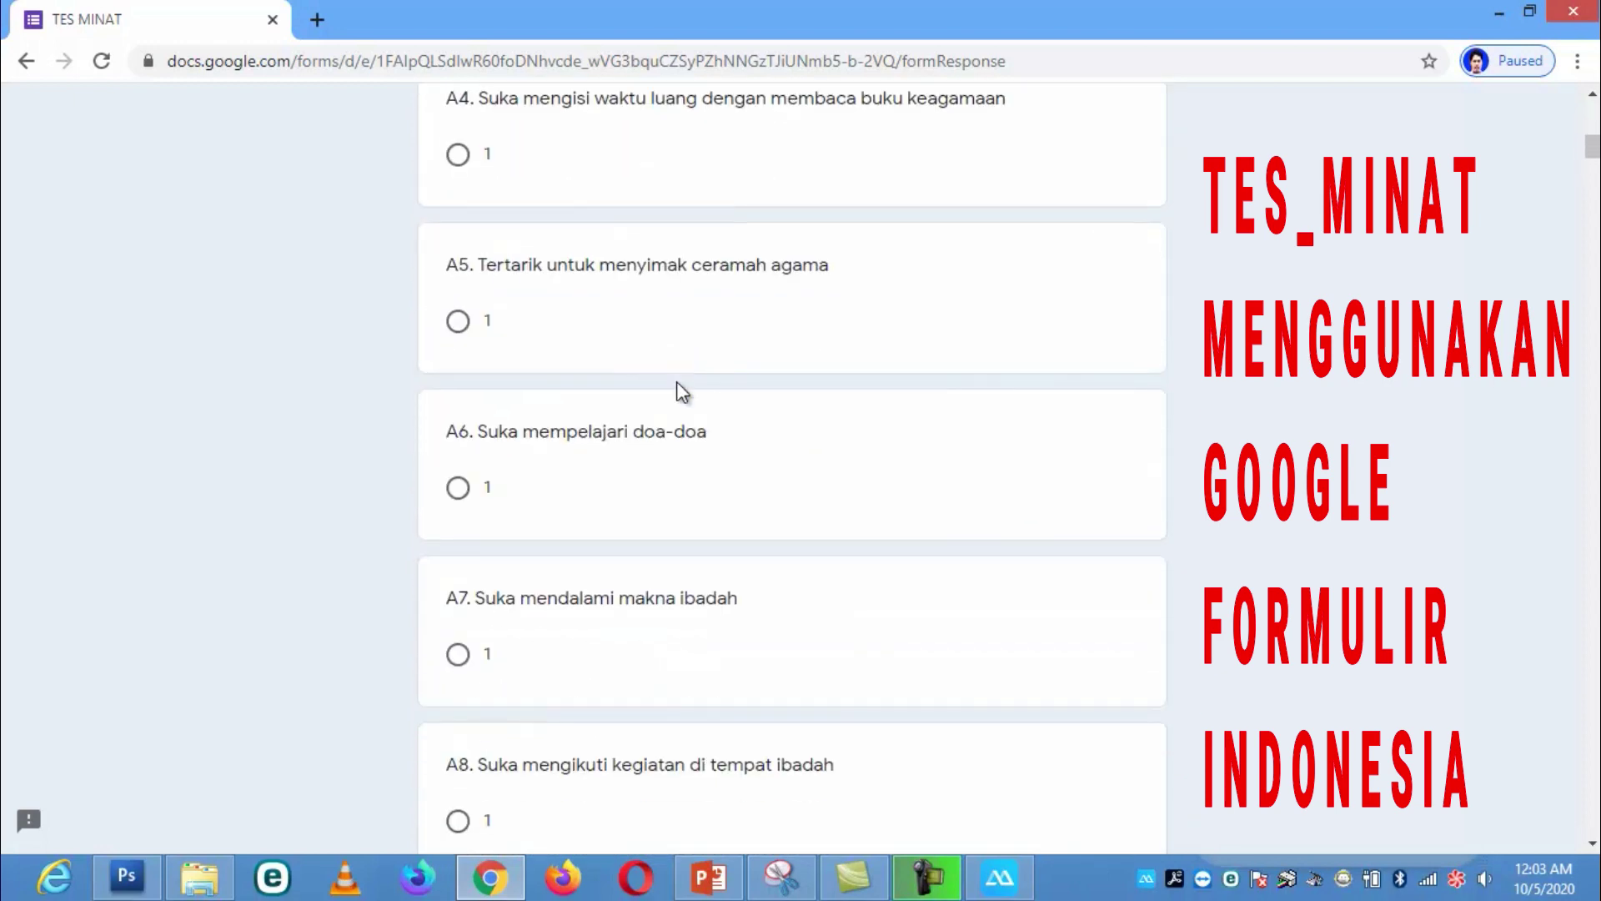
scroll(677, 384, down, 6)
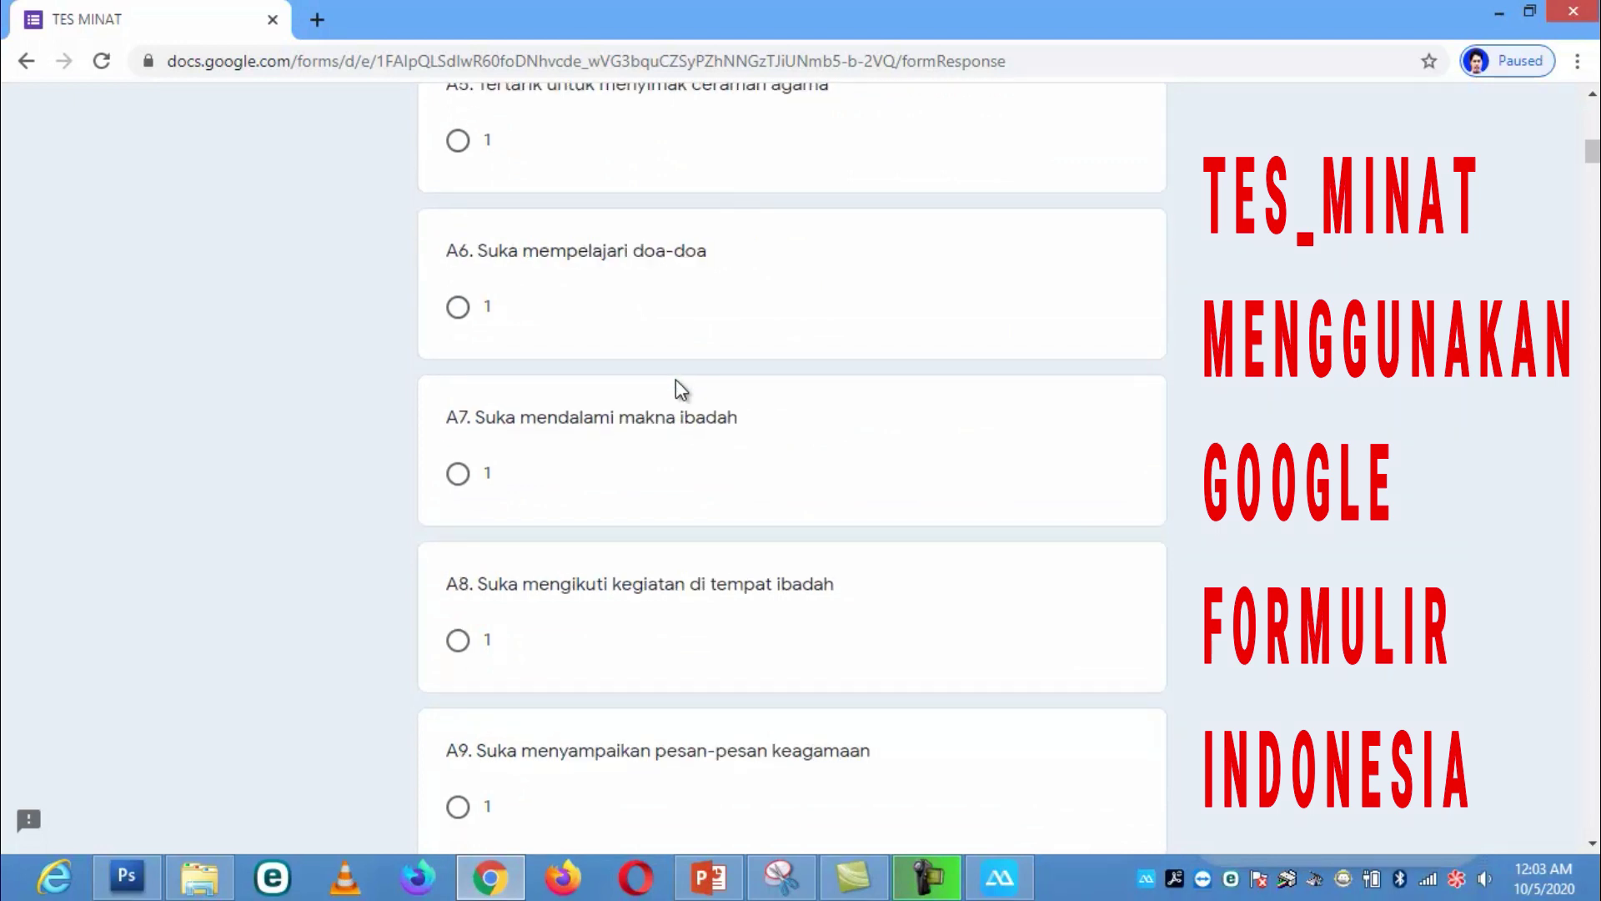
scroll(671, 386, down, 6)
scroll(664, 387, down, 10)
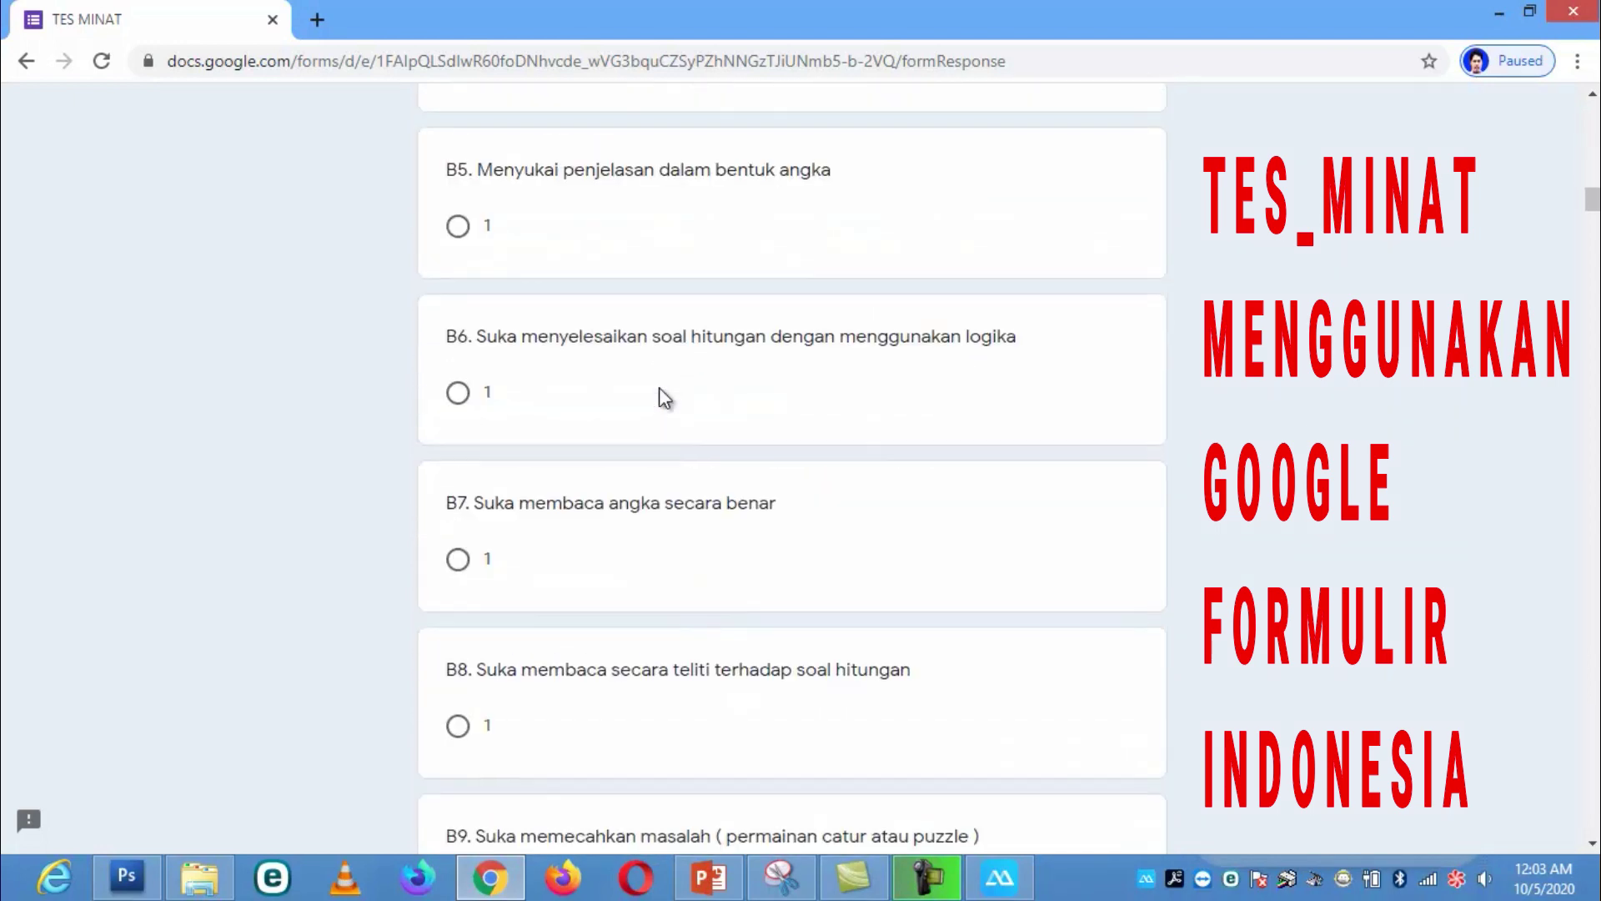
scroll(663, 394, down, 15)
scroll(656, 388, down, 18)
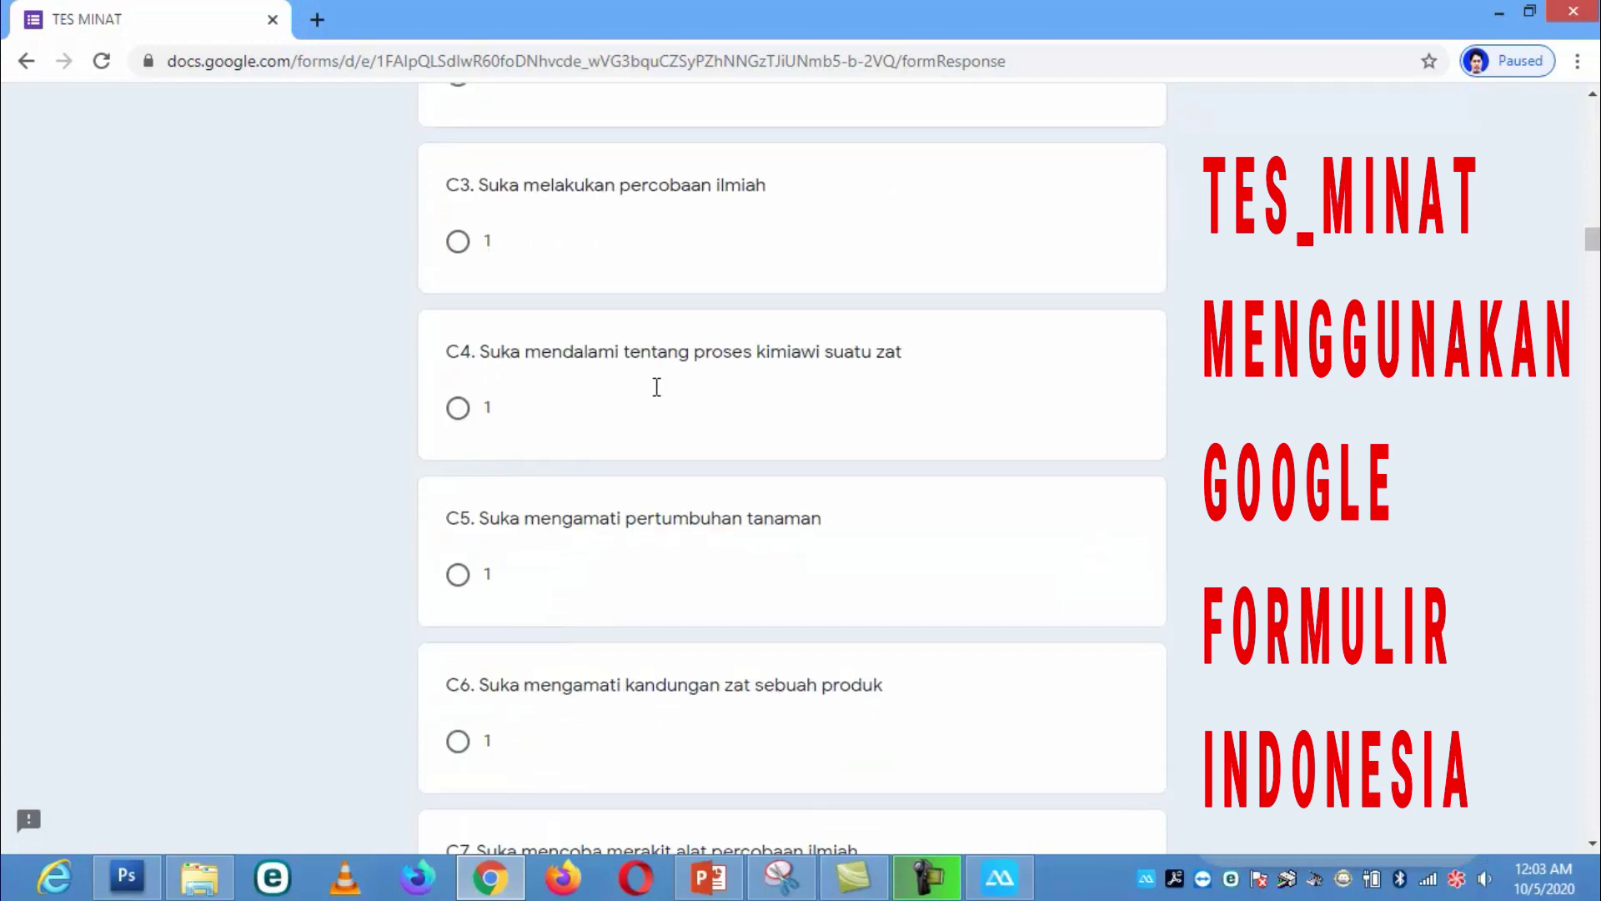
scroll(655, 392, down, 7)
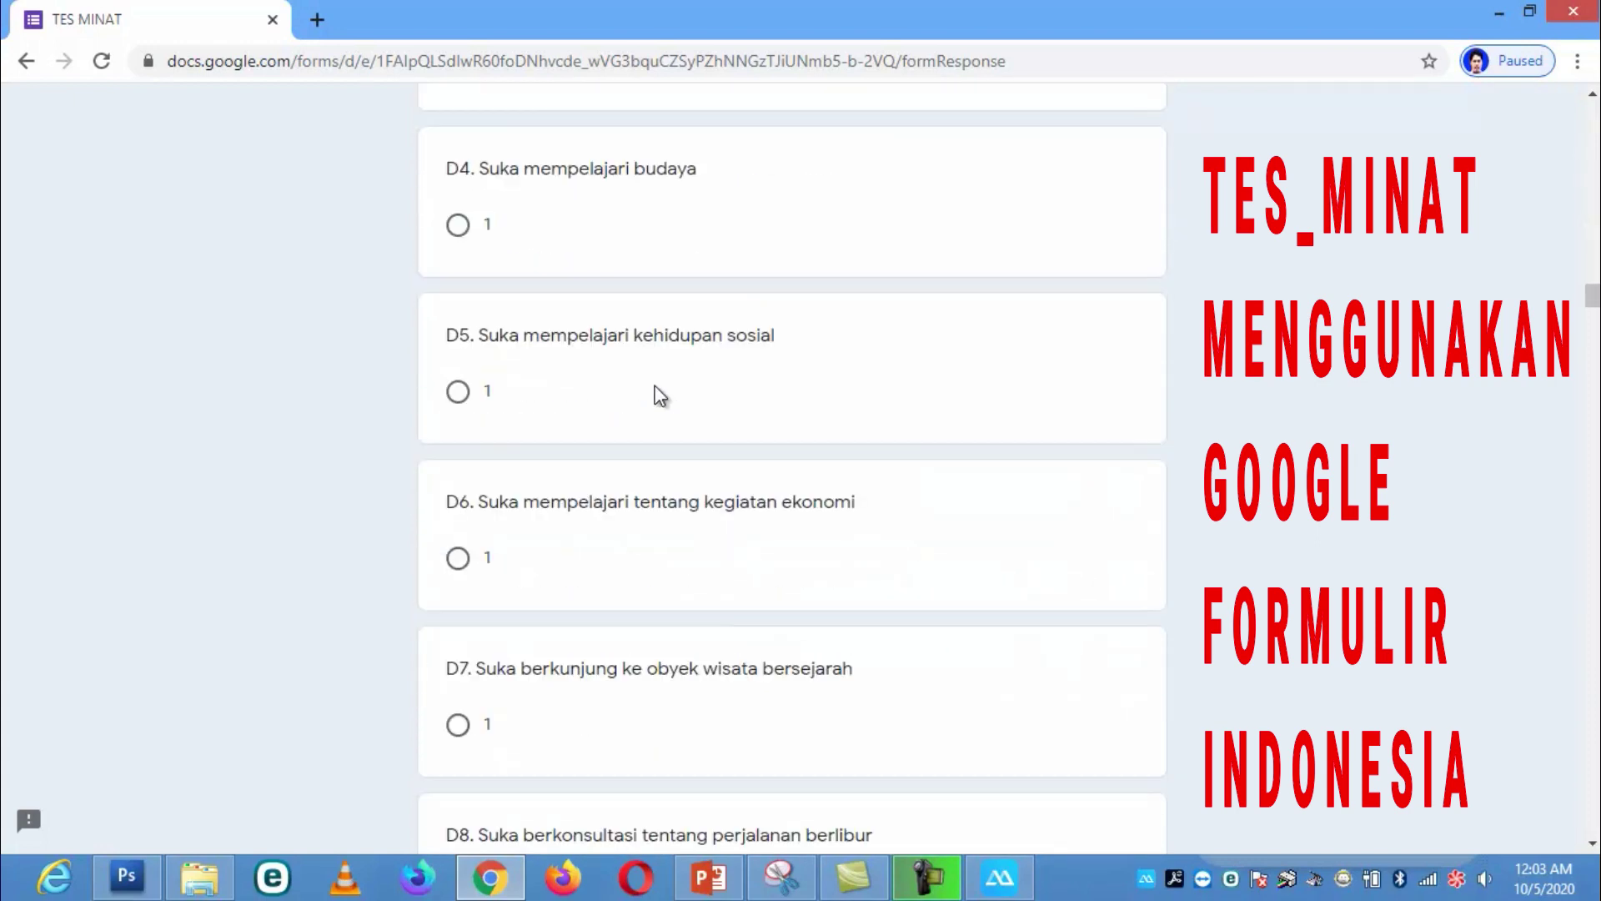
click(458, 392)
Step: Mark answer 1 for statements D7, N9 and N10
scroll(499, 482, down, 6)
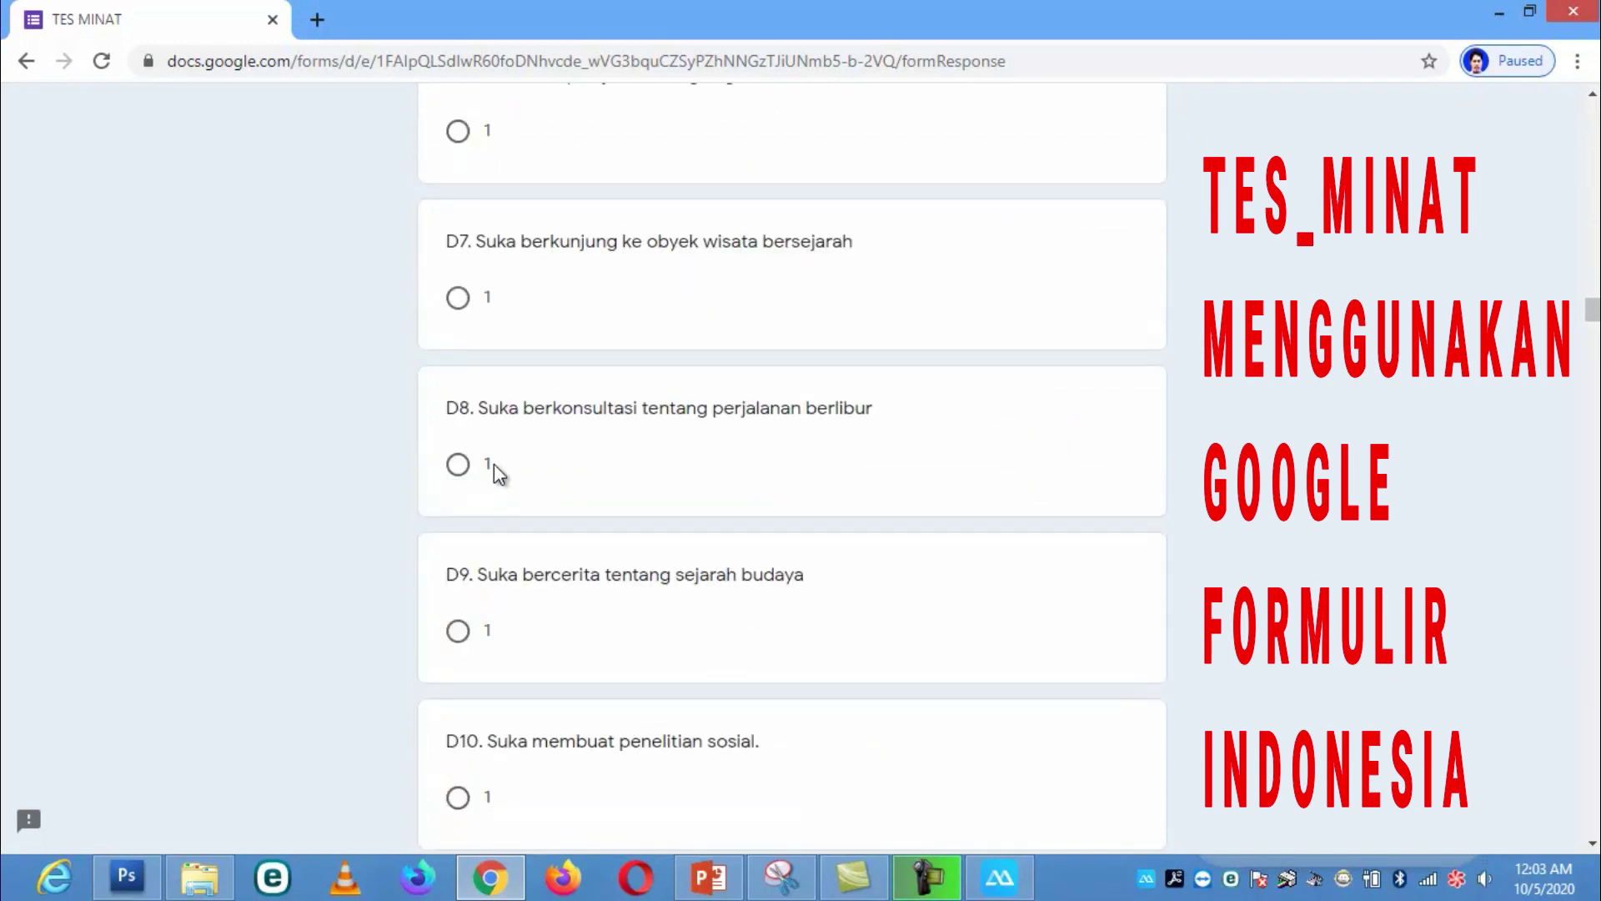
click(469, 300)
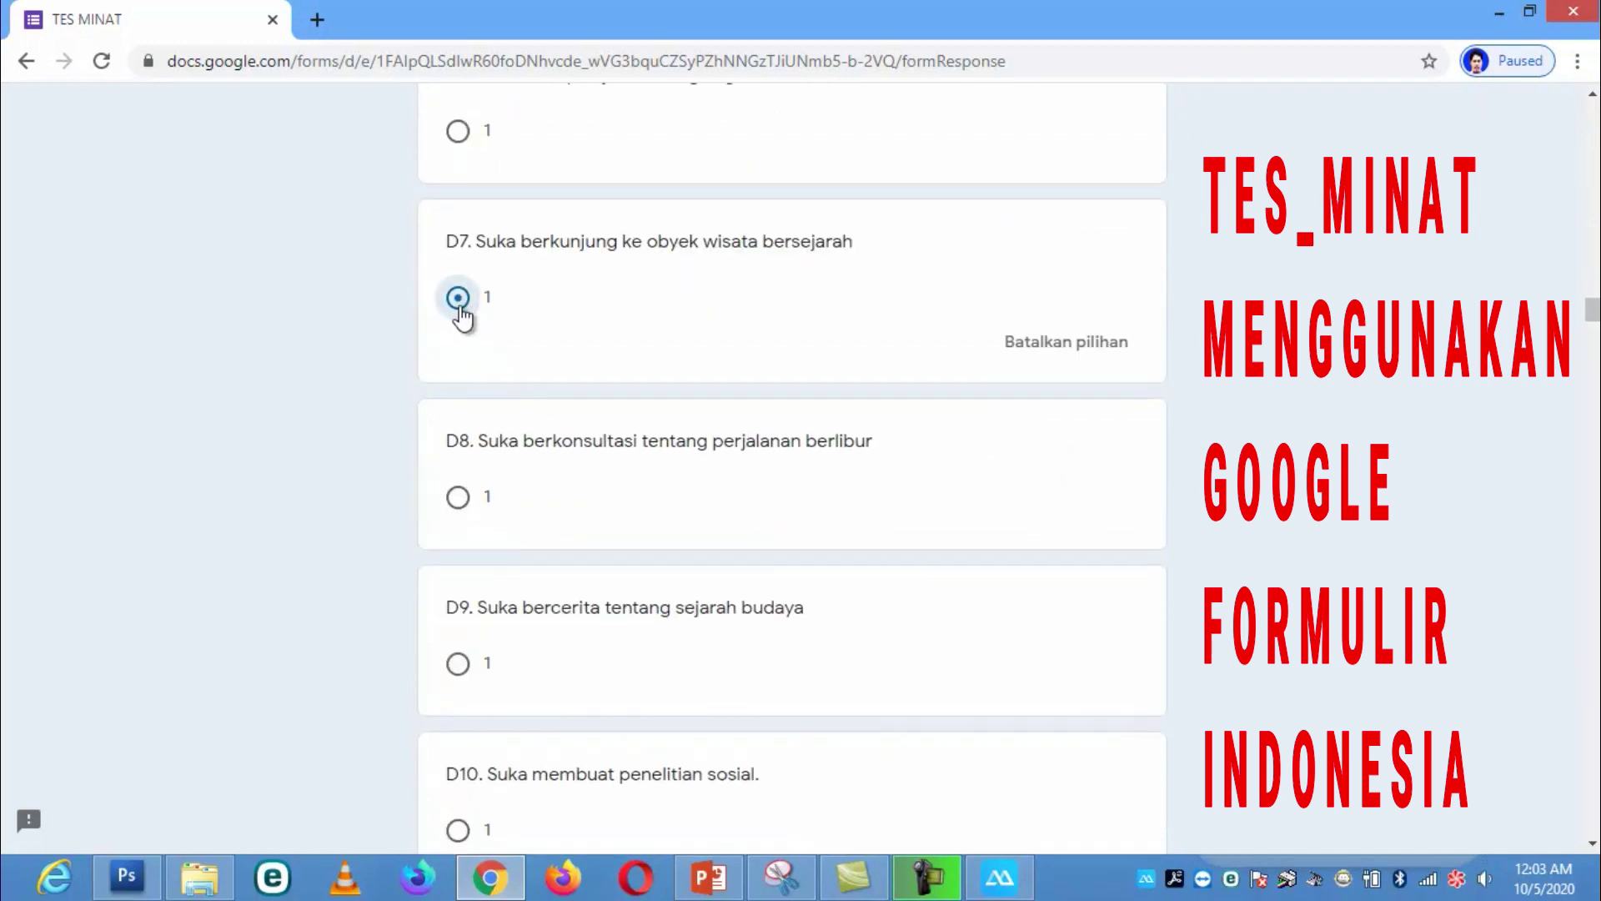
drag(1591, 321, 1591, 821)
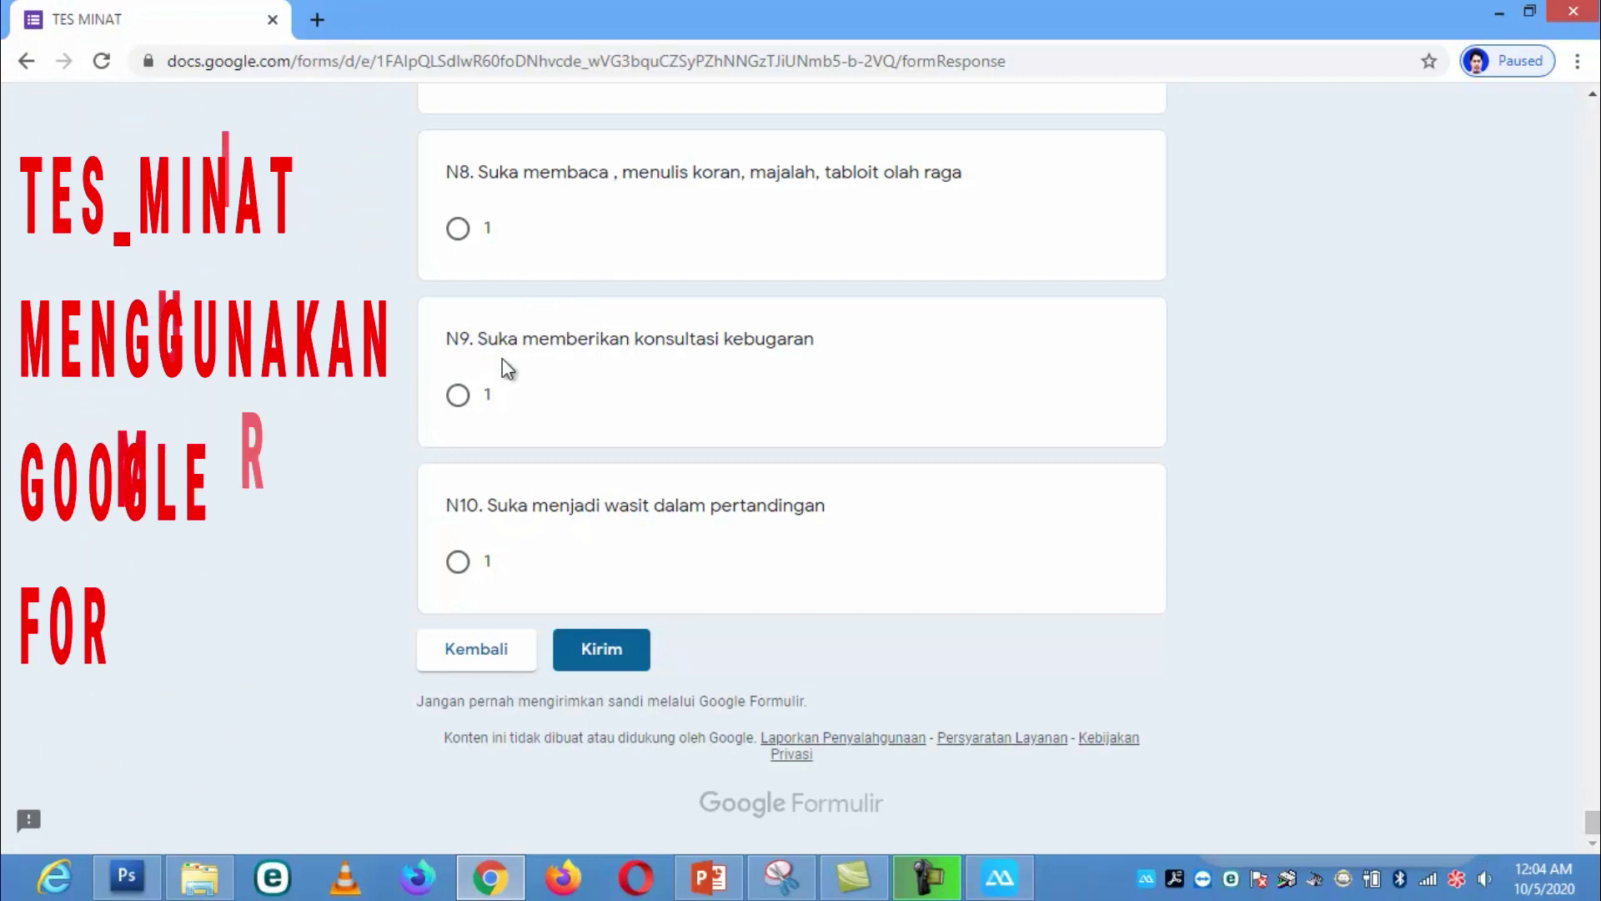
click(467, 404)
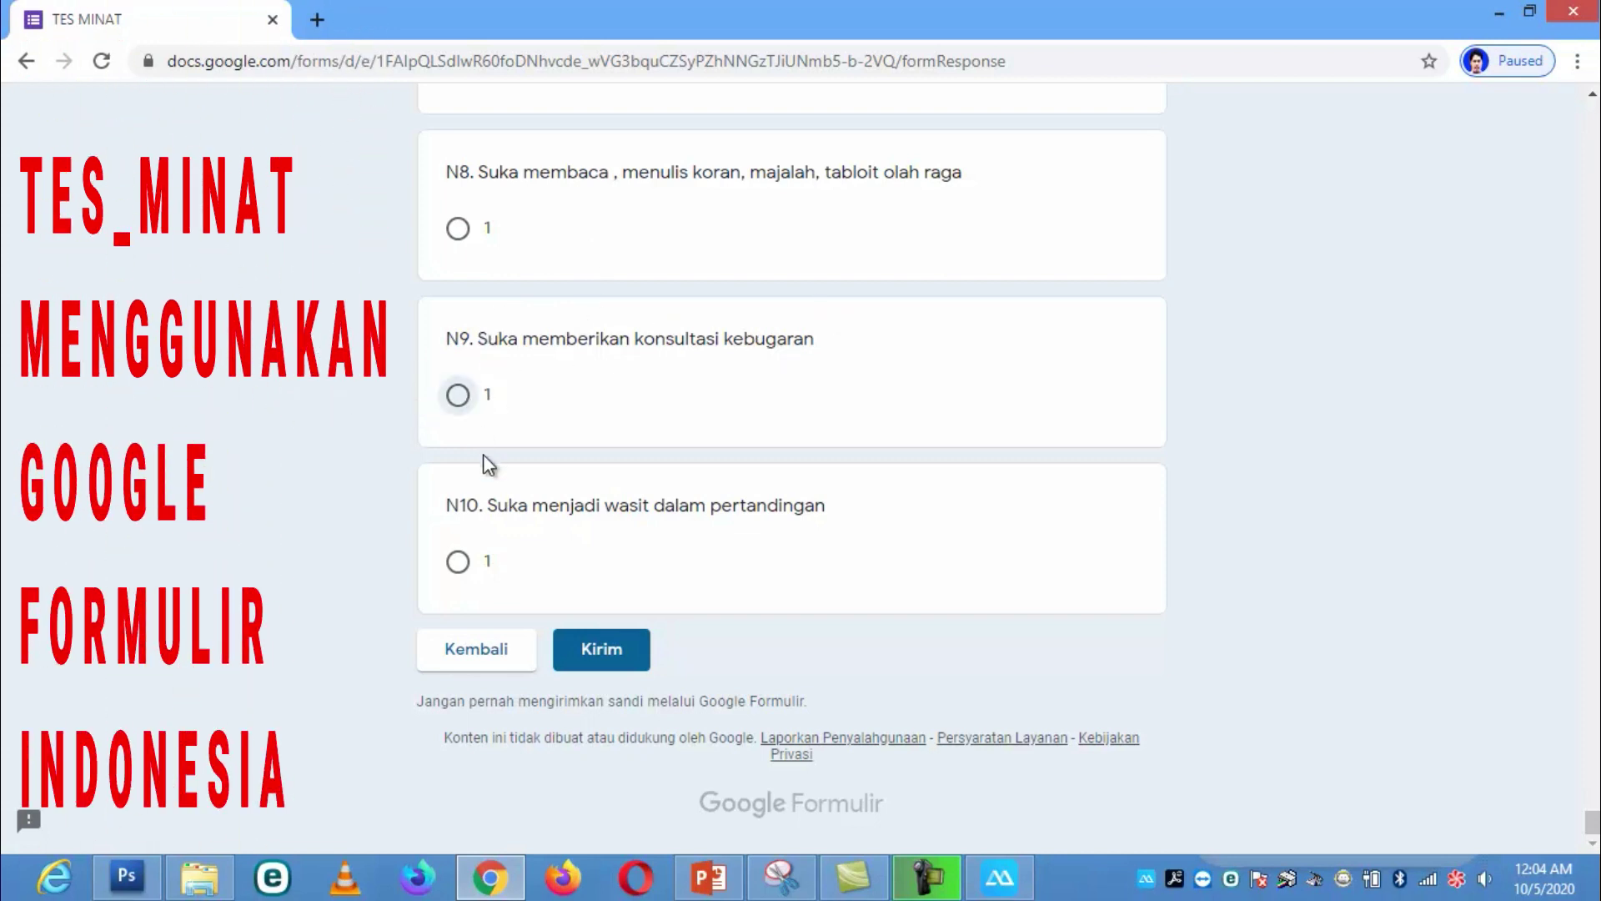
click(460, 607)
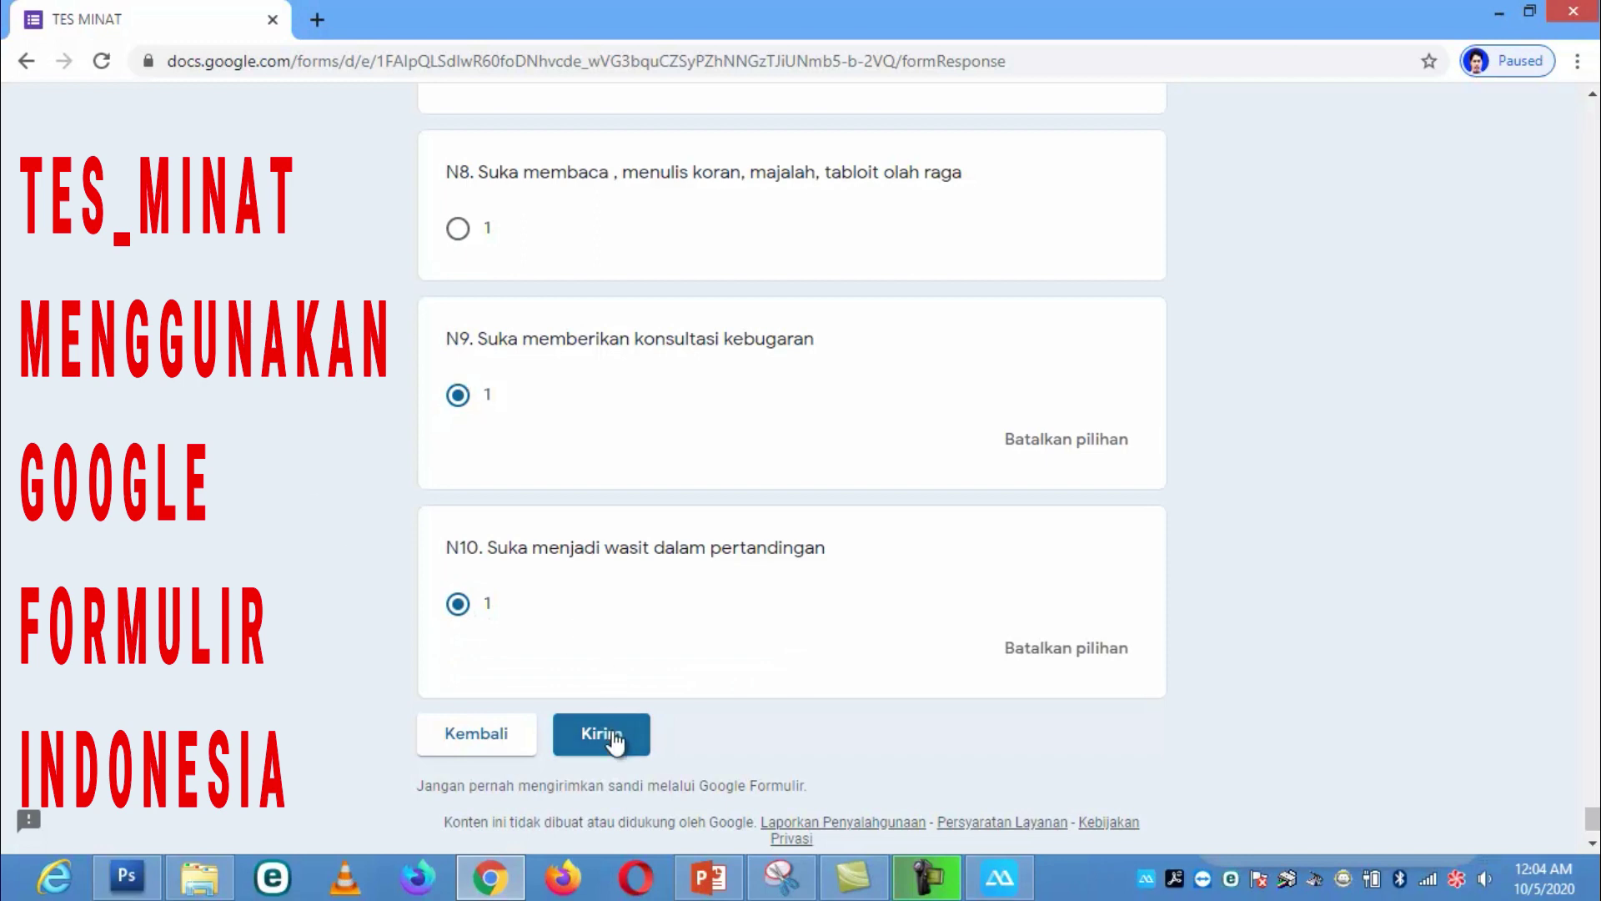
Step: Submit the completed TES MINAT form with the Kirim button
click(614, 741)
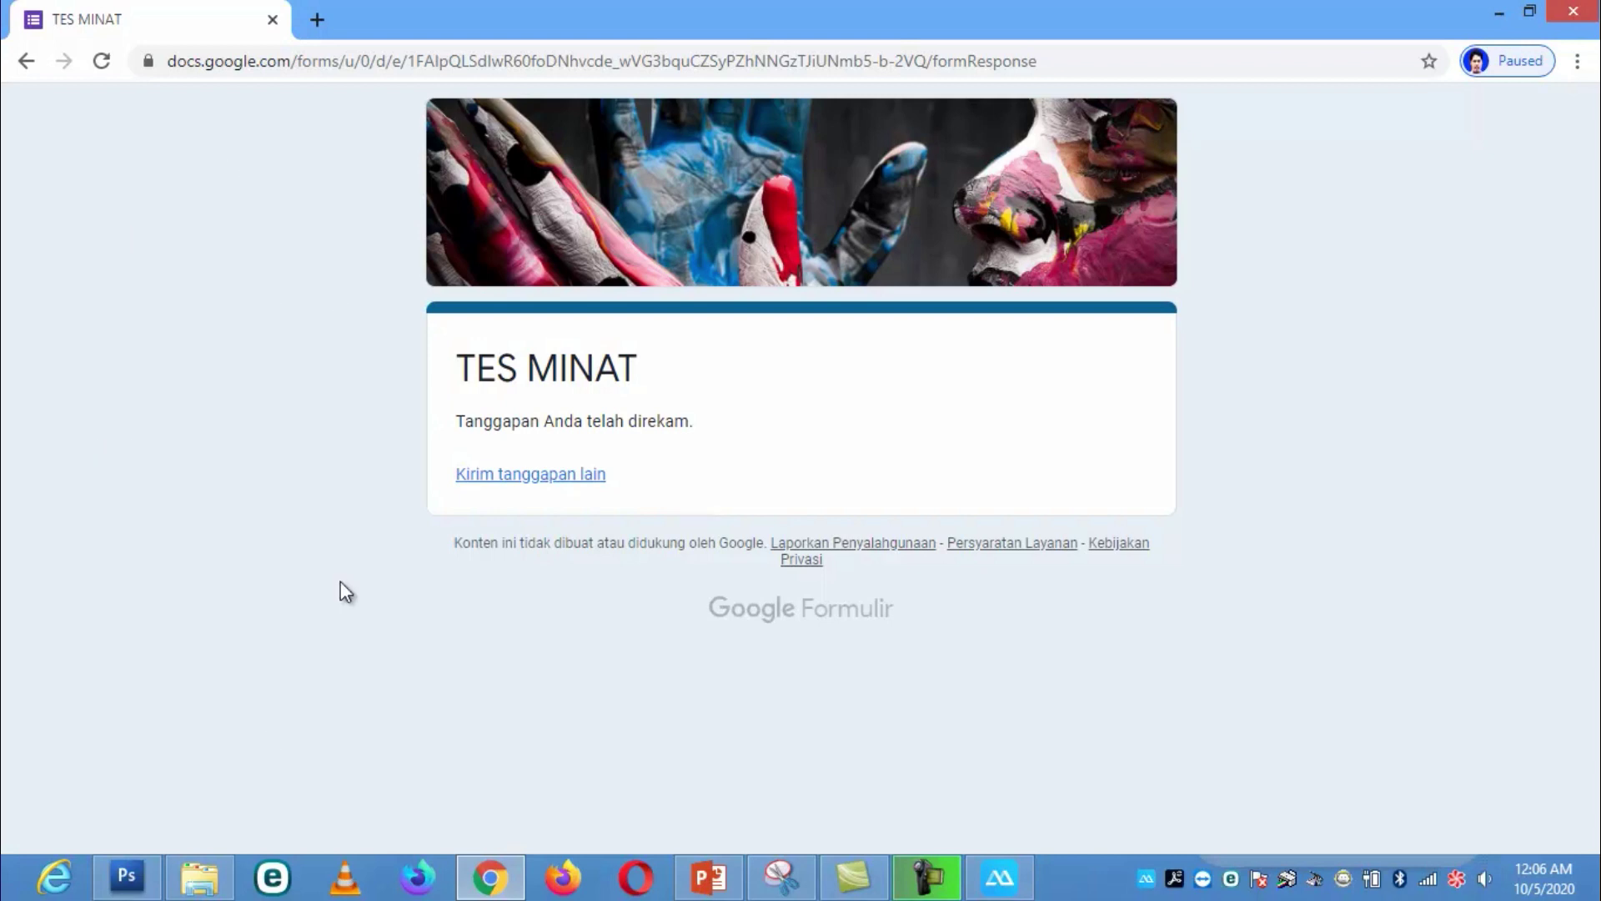
Step: Open ANGKET MINAT OFFLINE.xlsx from the TES MINAT OFFLINE folder
click(200, 877)
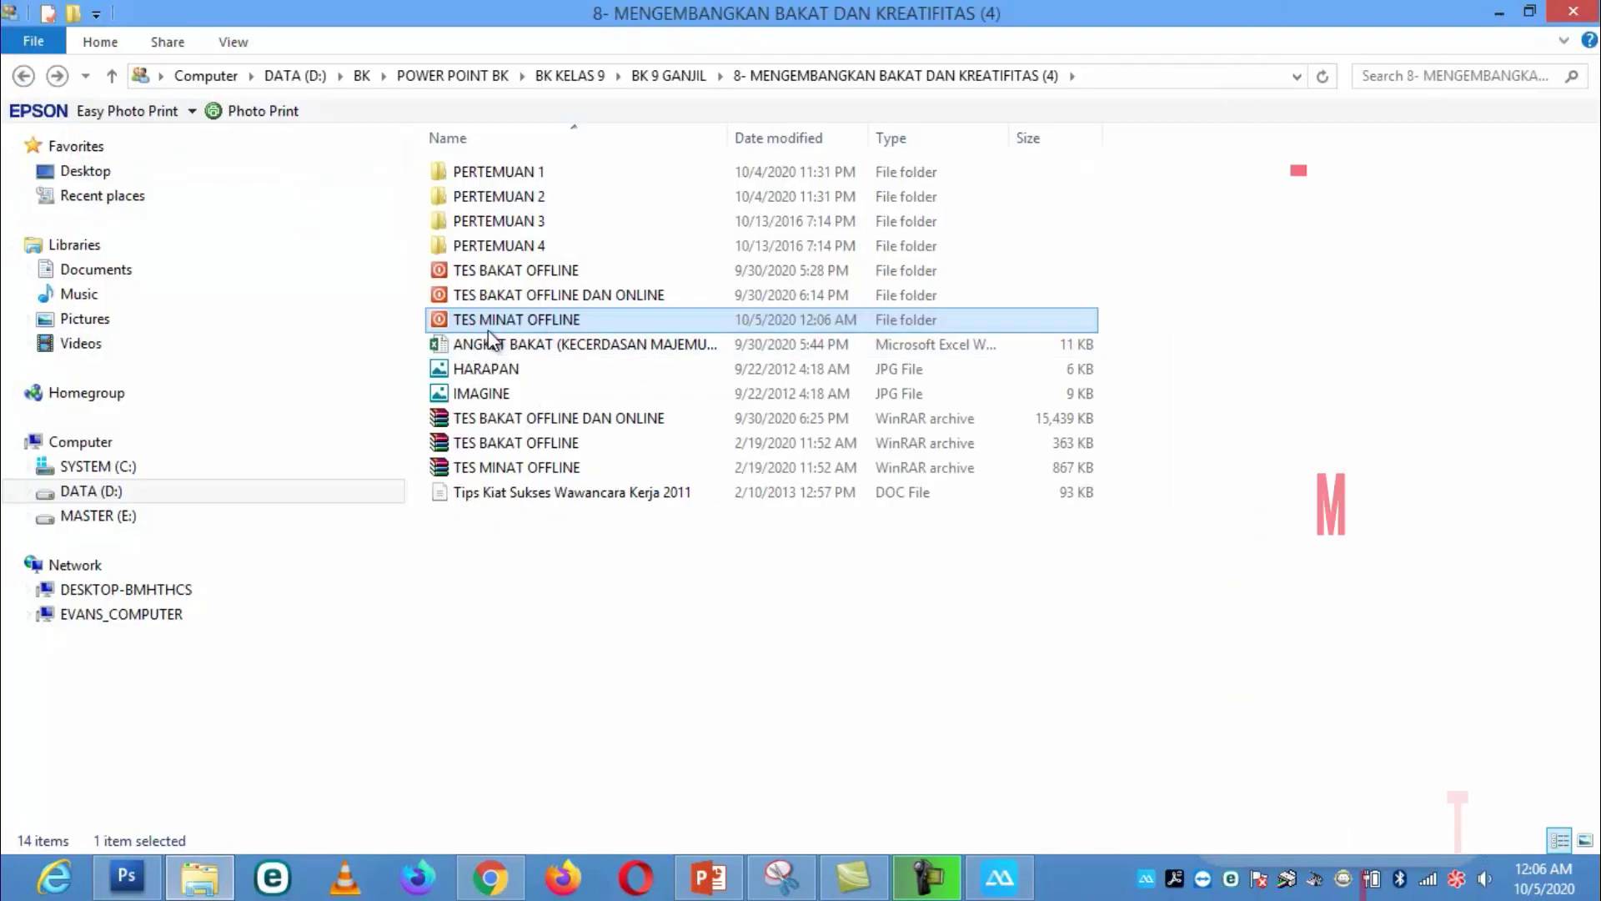
double_click(503, 318)
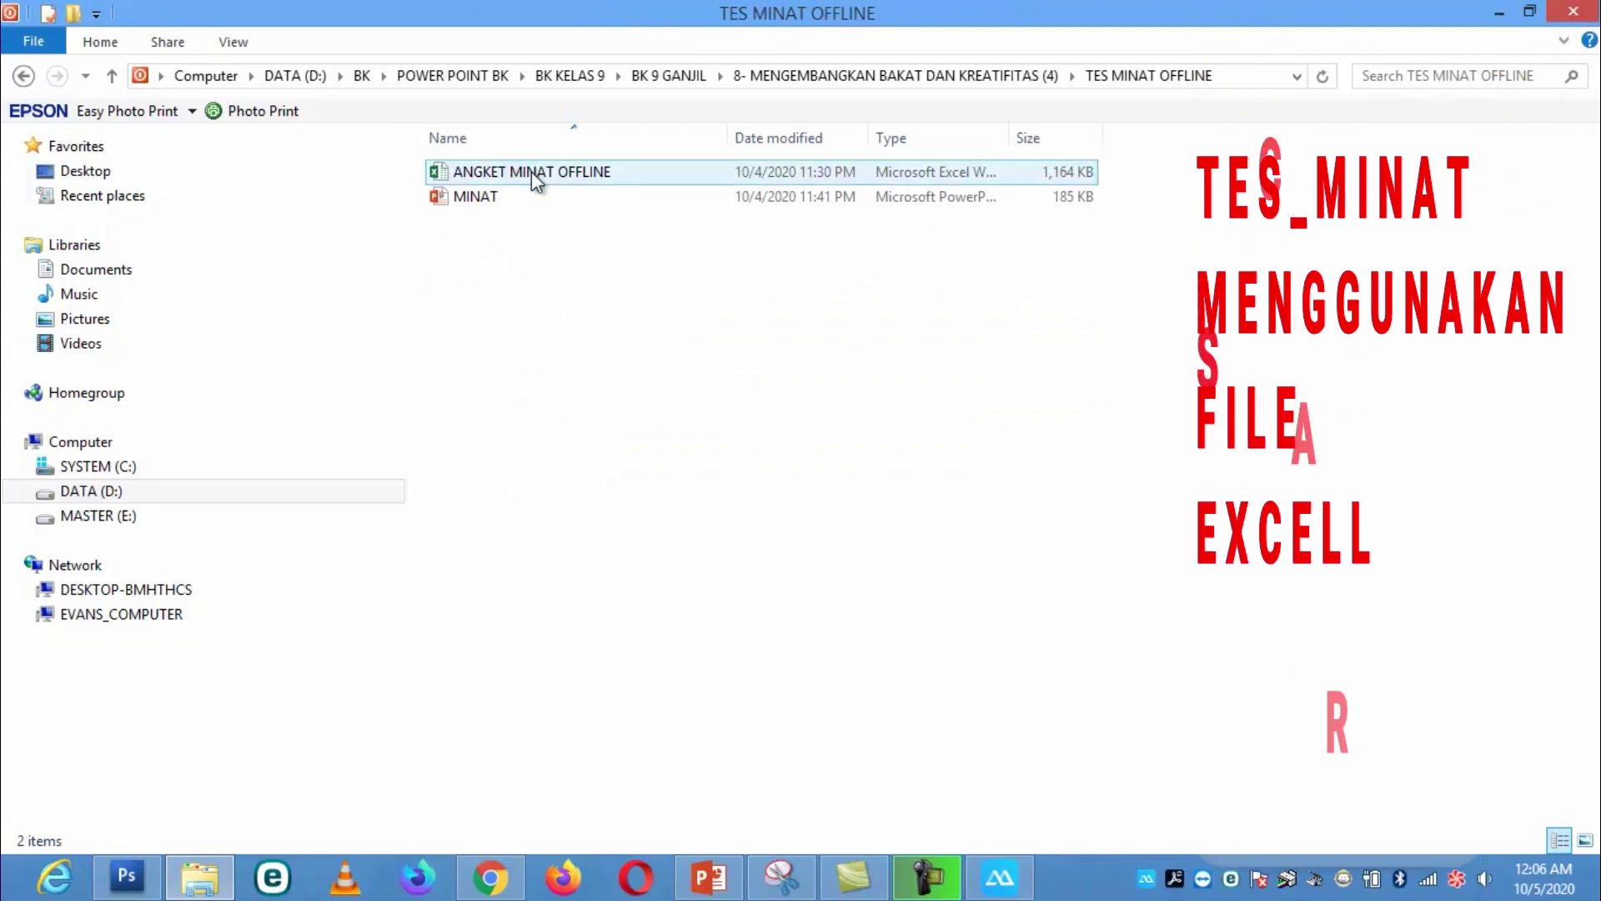
double_click(532, 172)
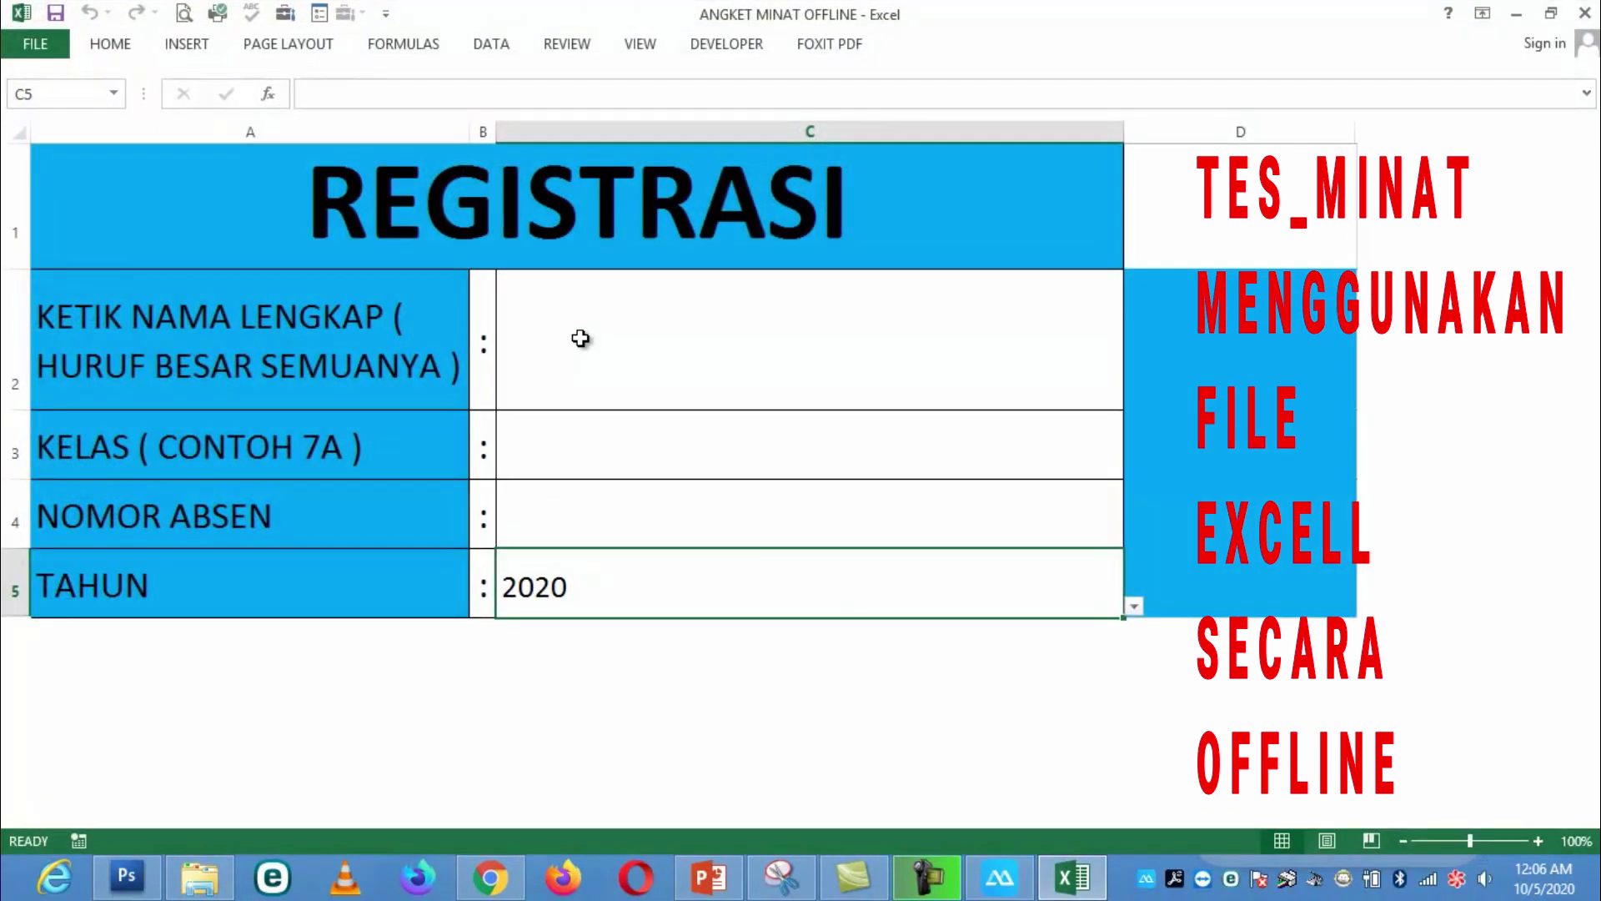
Step: Enter the student's full name, class 9A and number 1 in C2–C4, then follow LANJUT
click(716, 374)
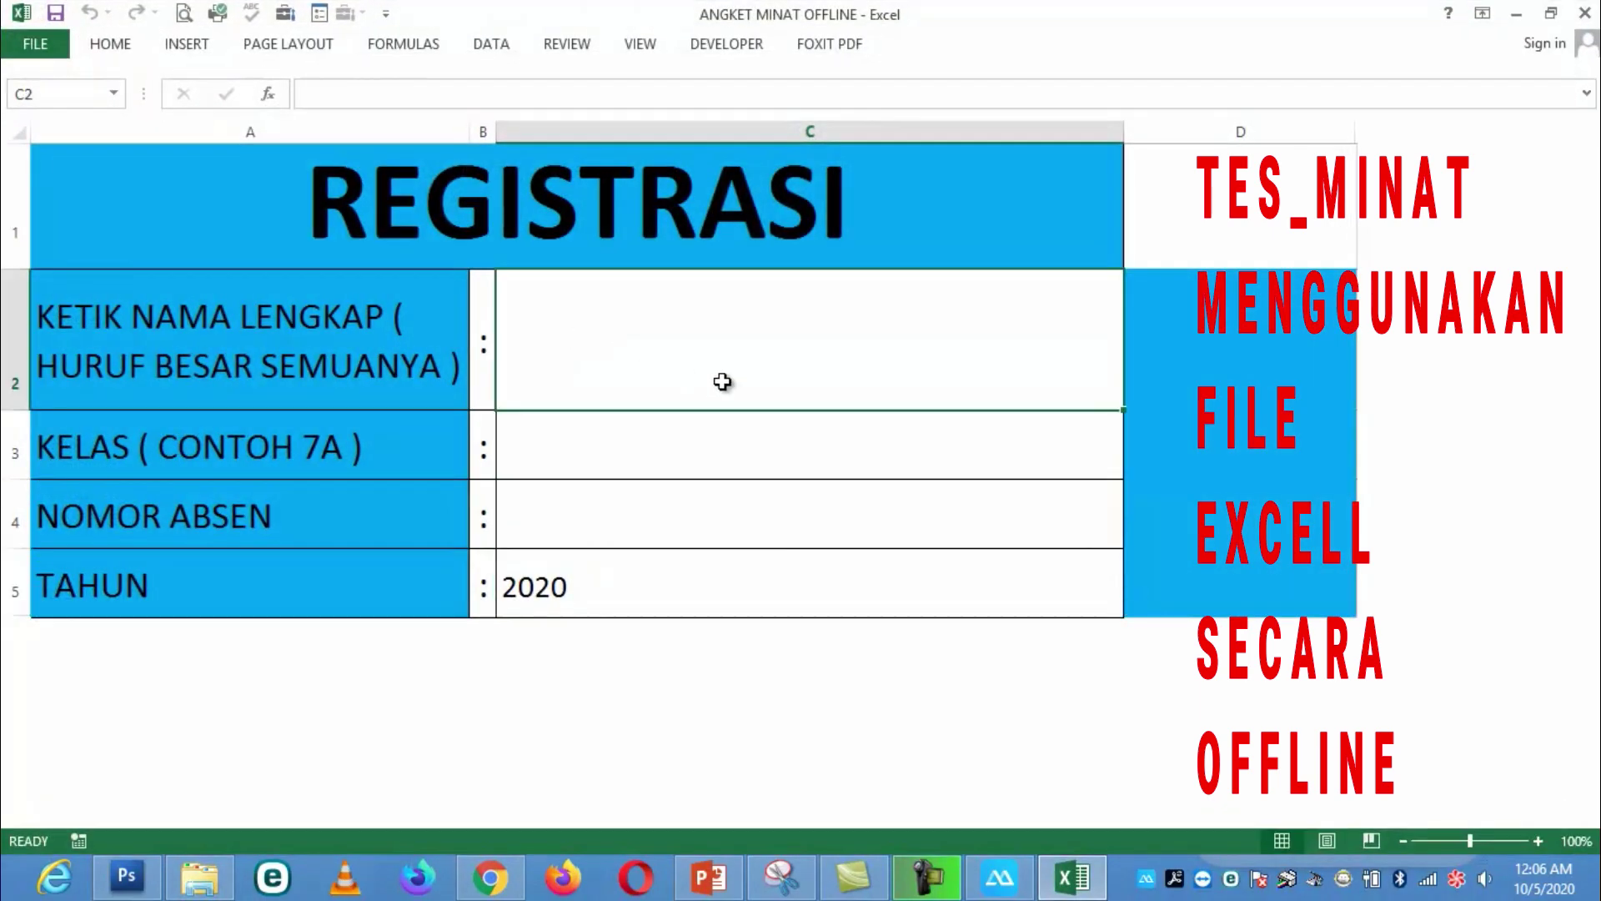
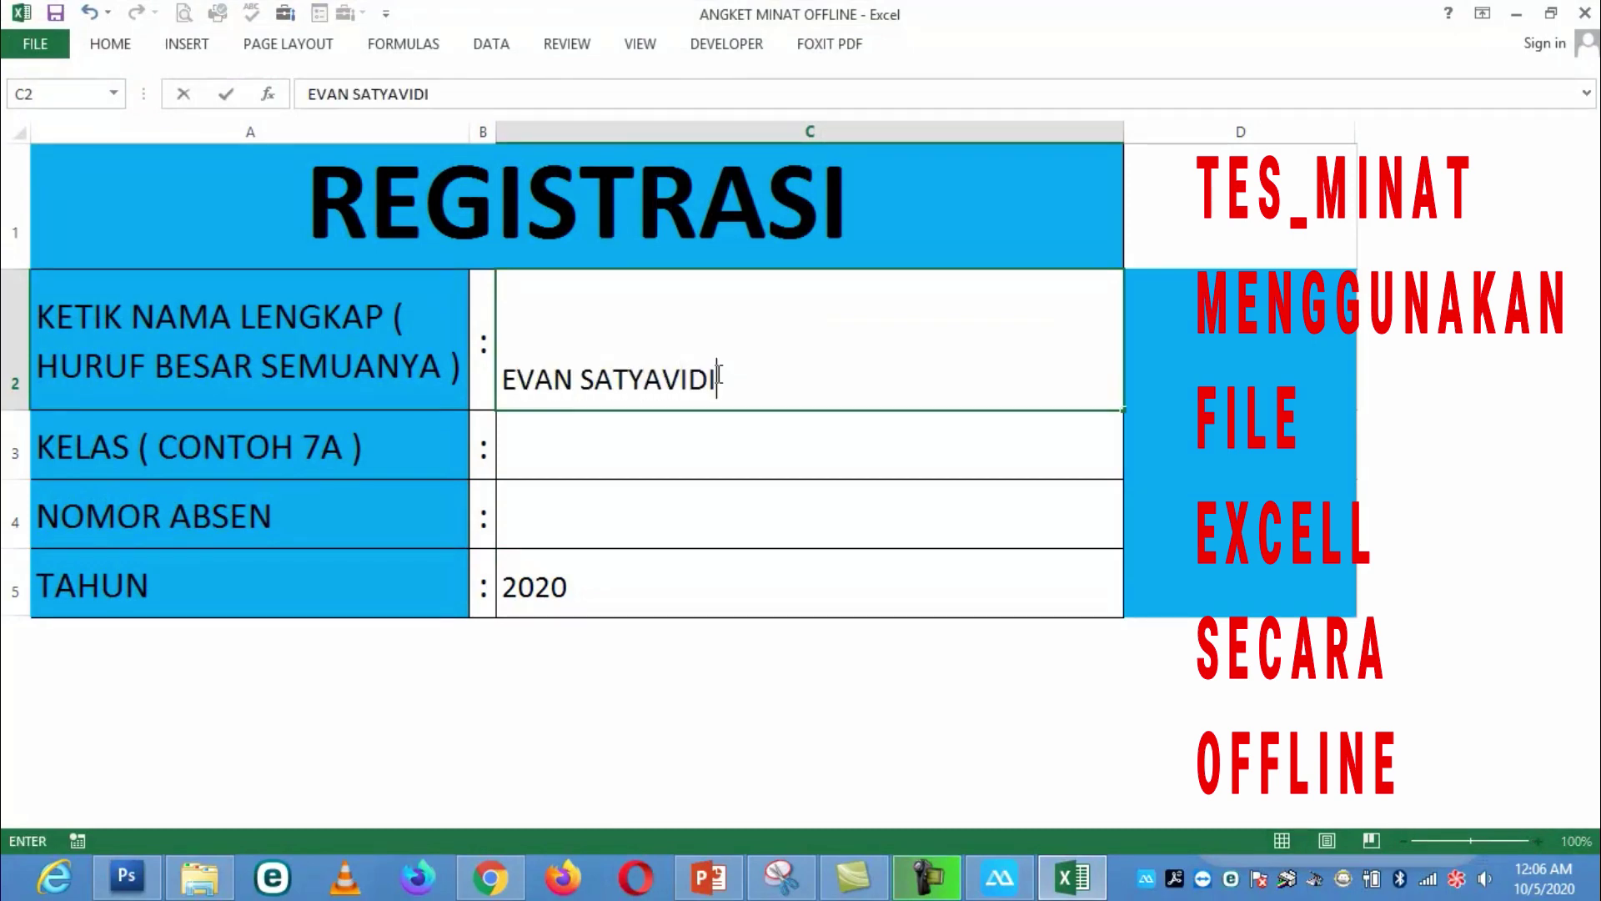
key(Return)
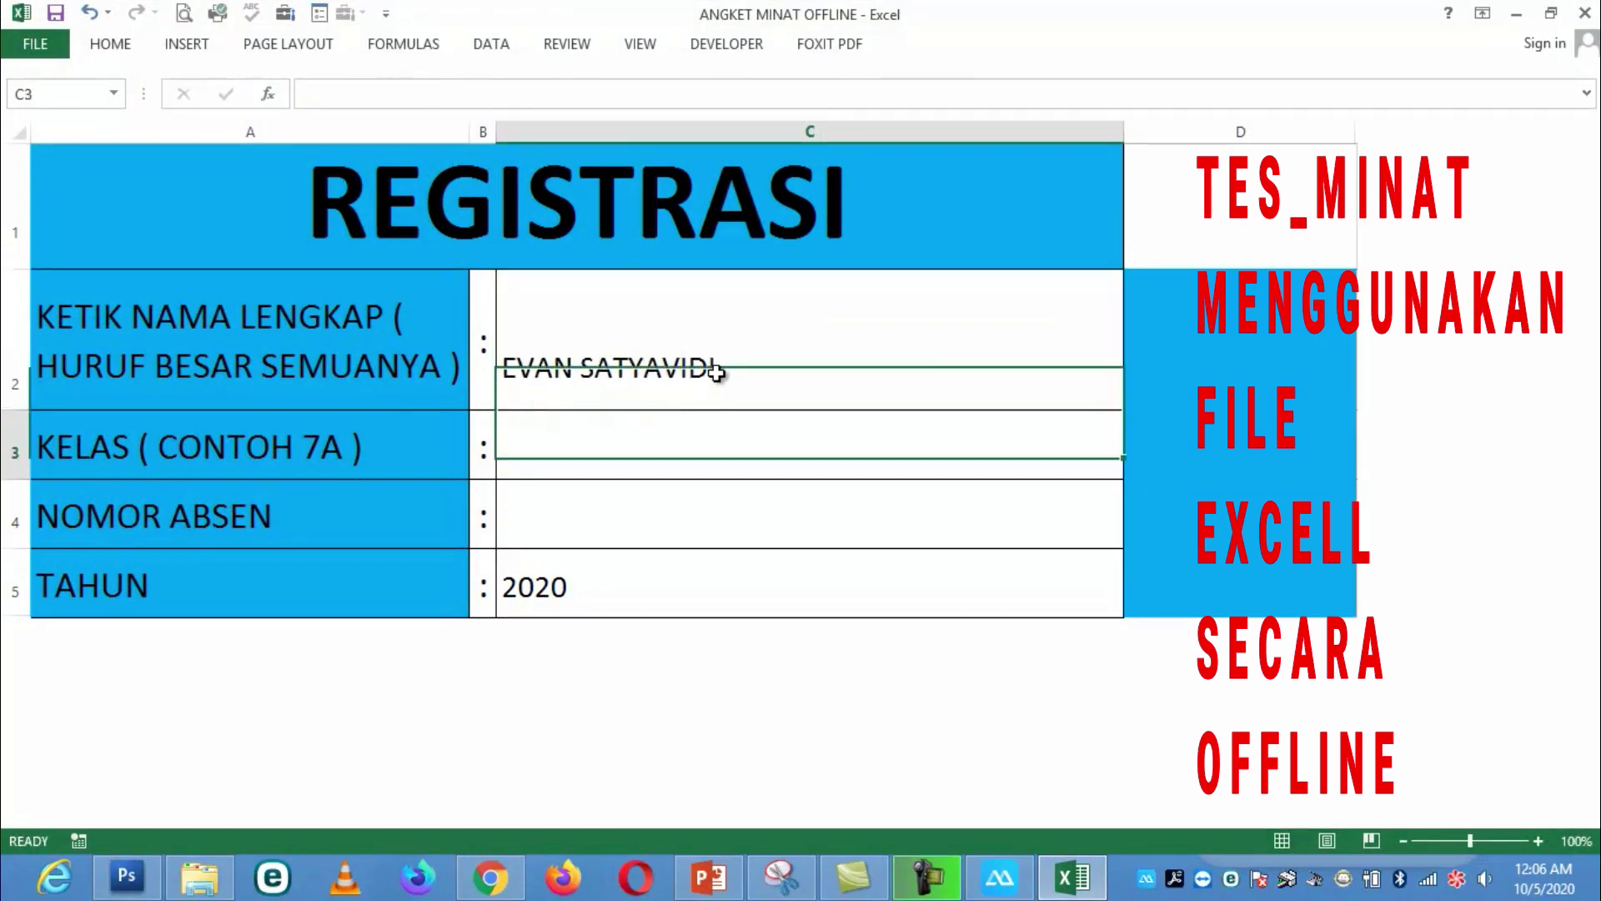
text(9A)
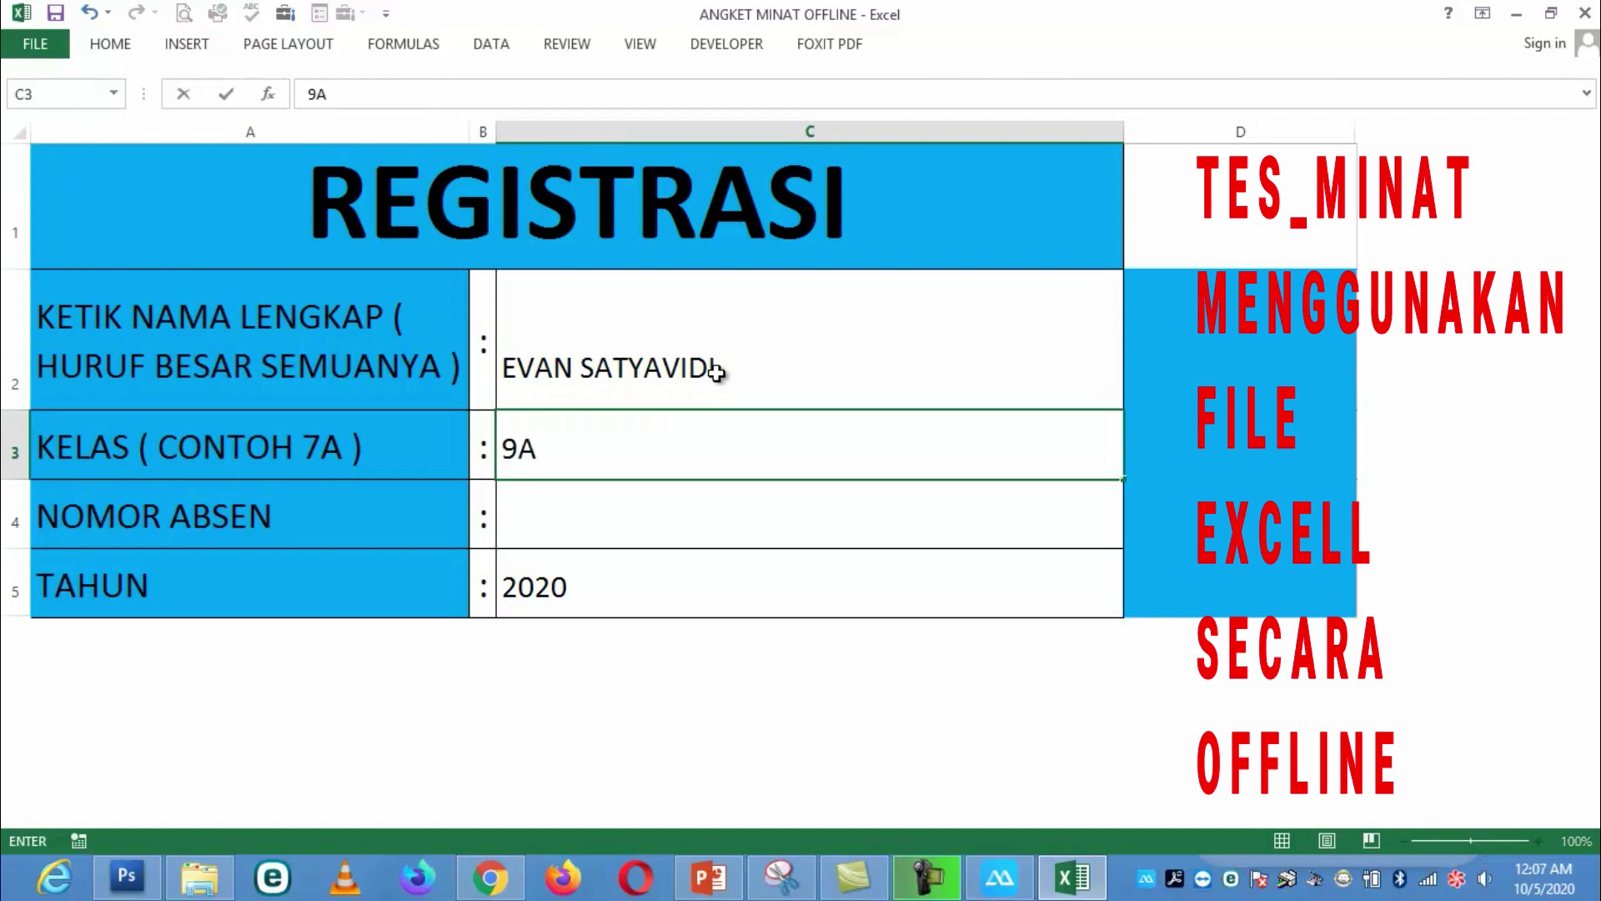
key(Return)
text(1)
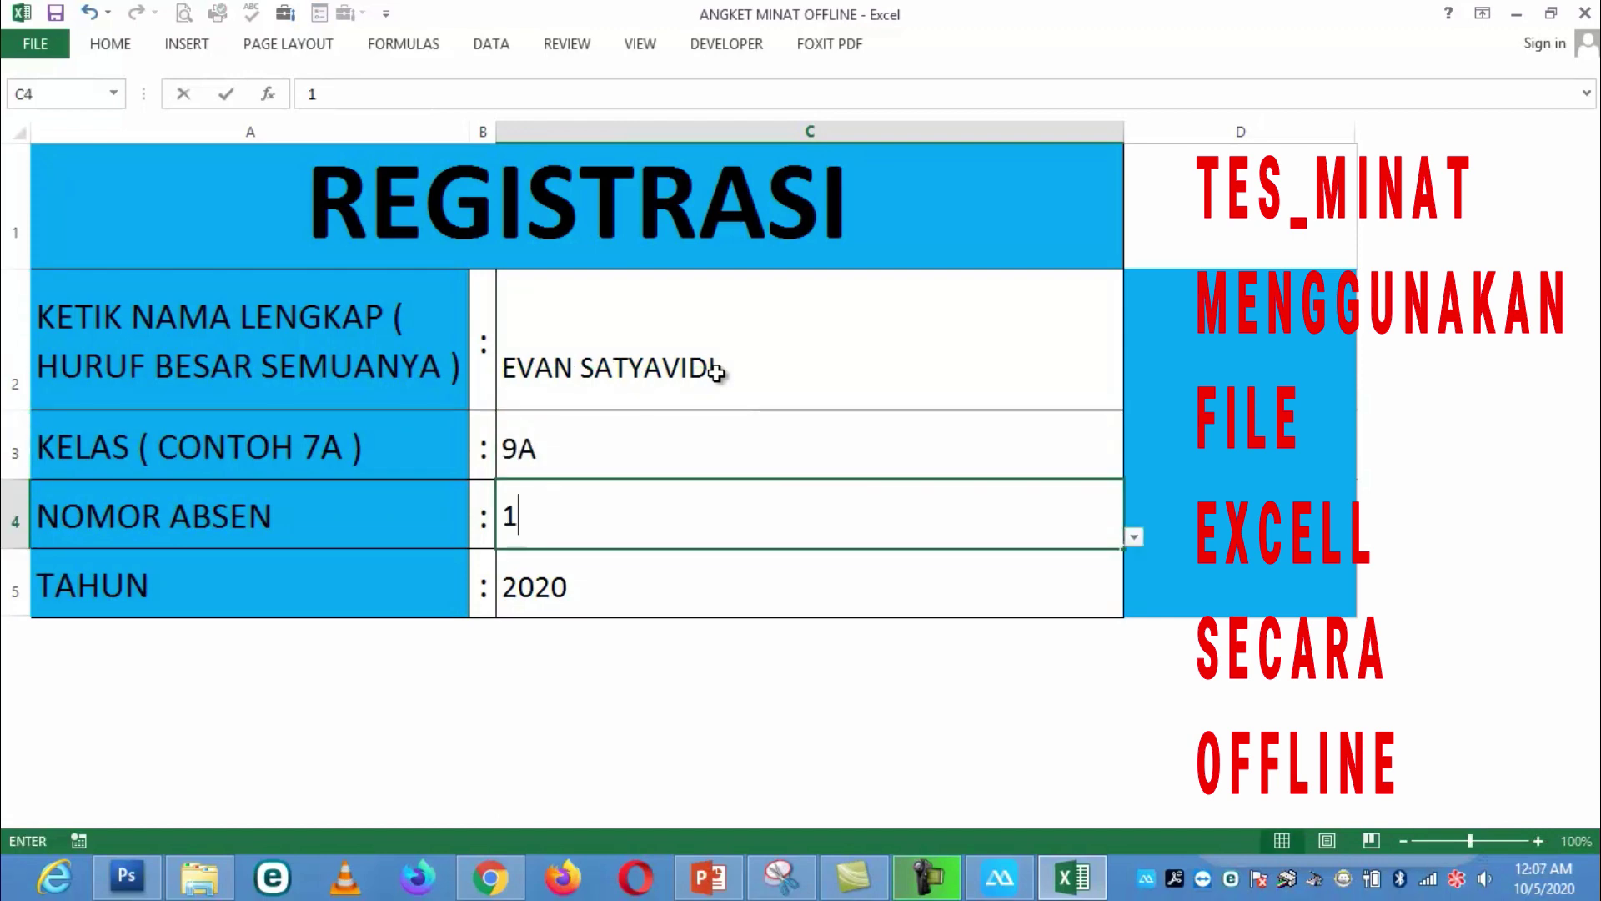
key(Return)
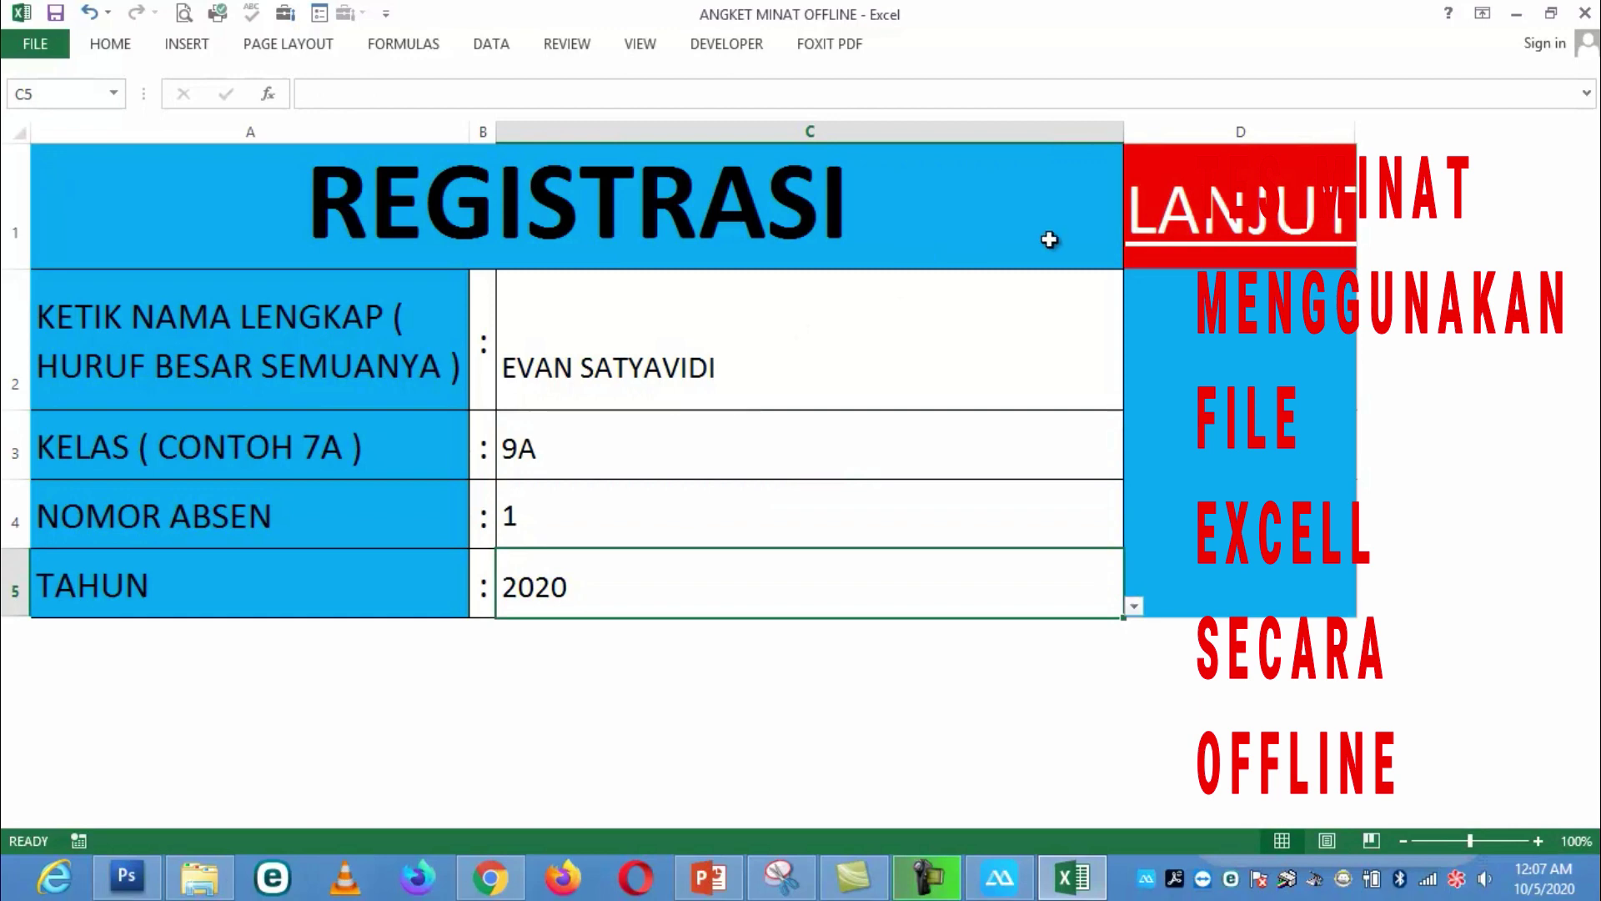
drag(1234, 227, 844, 385)
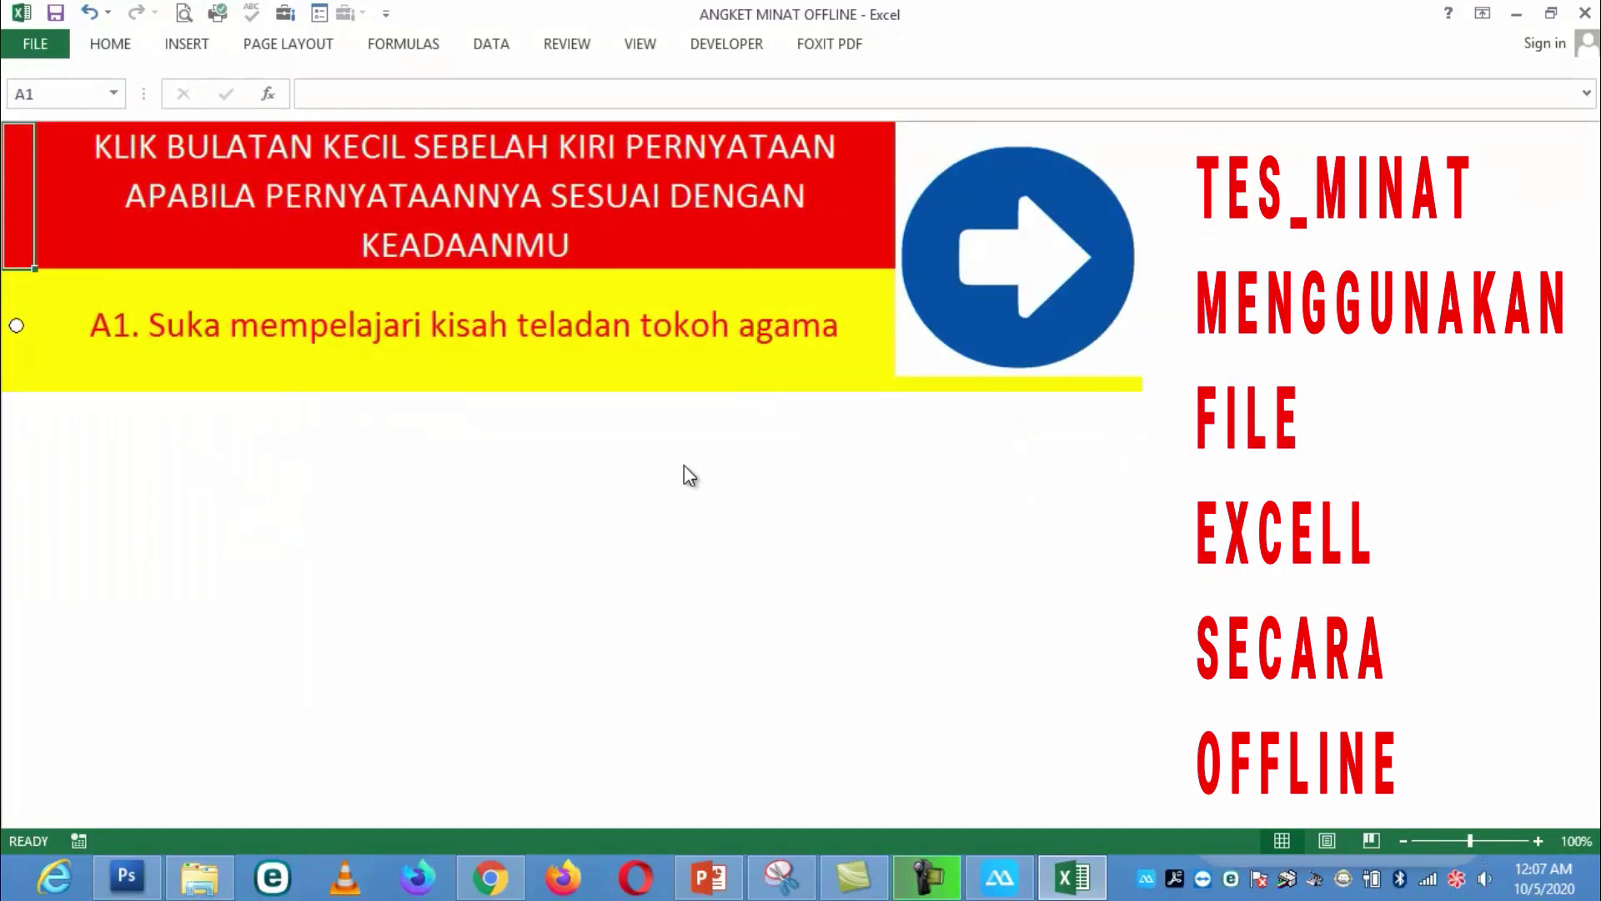
Step: Agree with statements A1 and B1, advance to C1, then return to the TES MINAT page in Chrome
click(16, 326)
click(1000, 307)
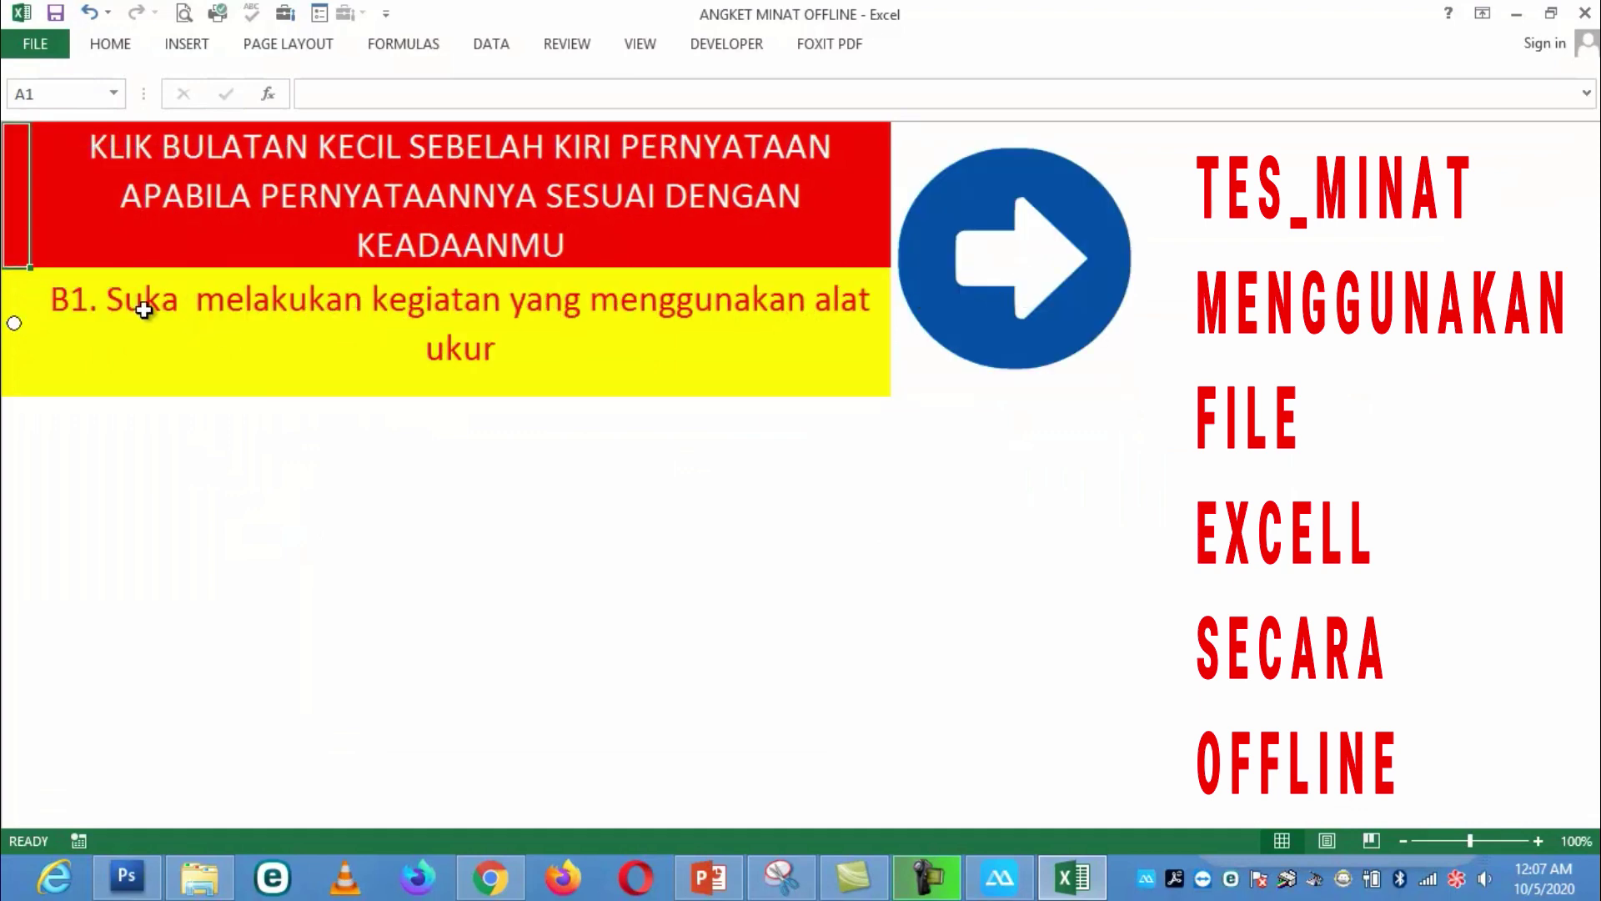
click(17, 325)
click(1019, 293)
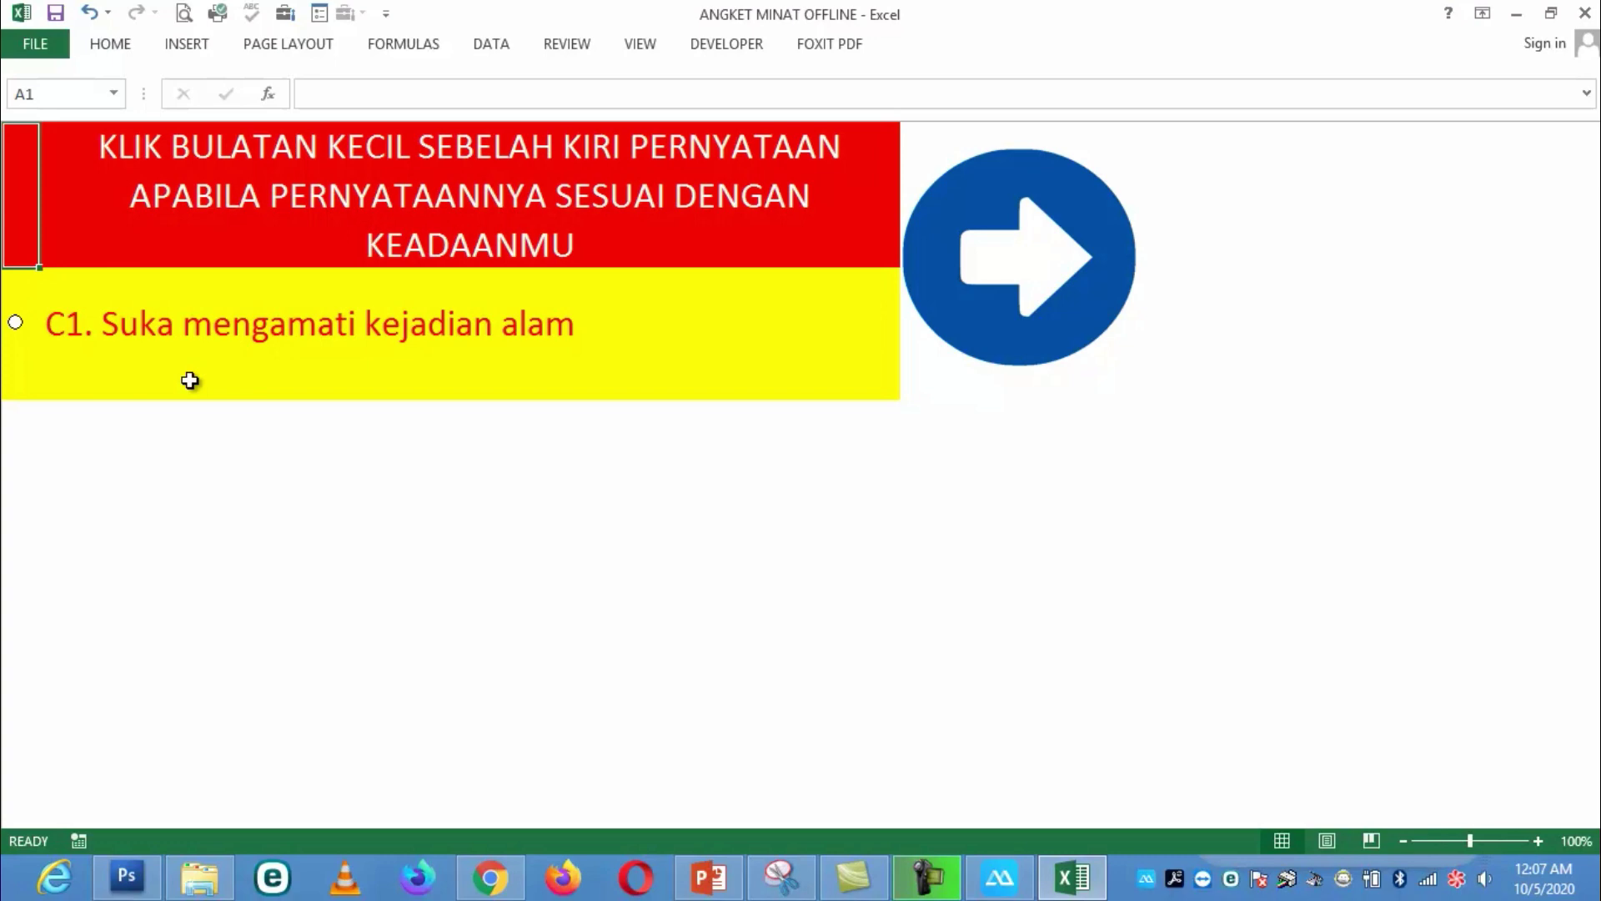
click(490, 877)
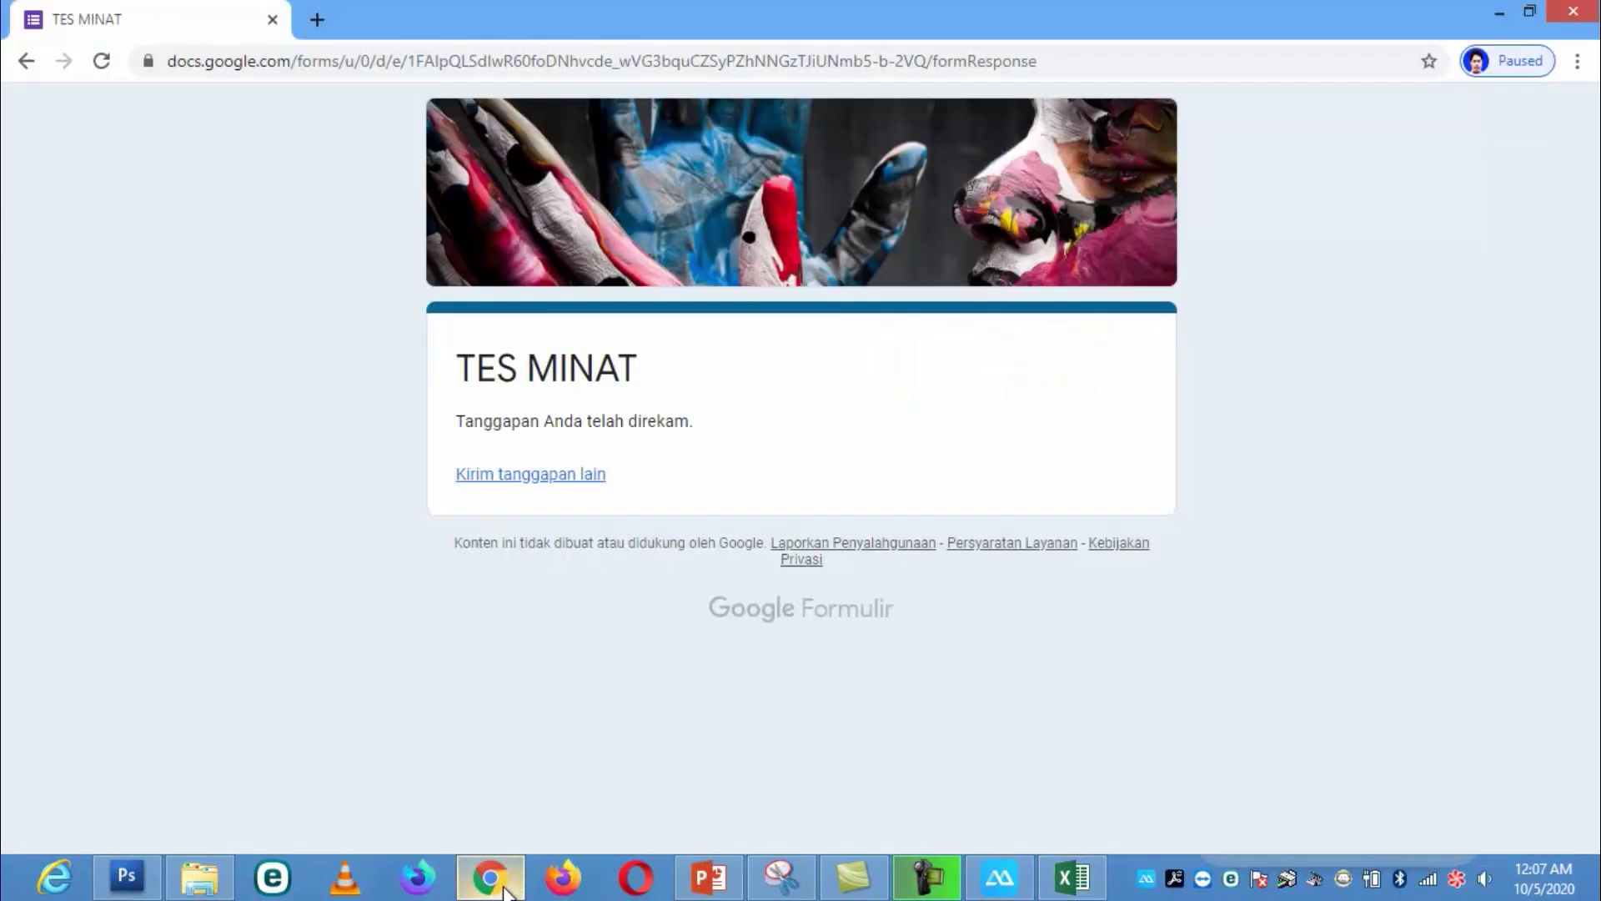